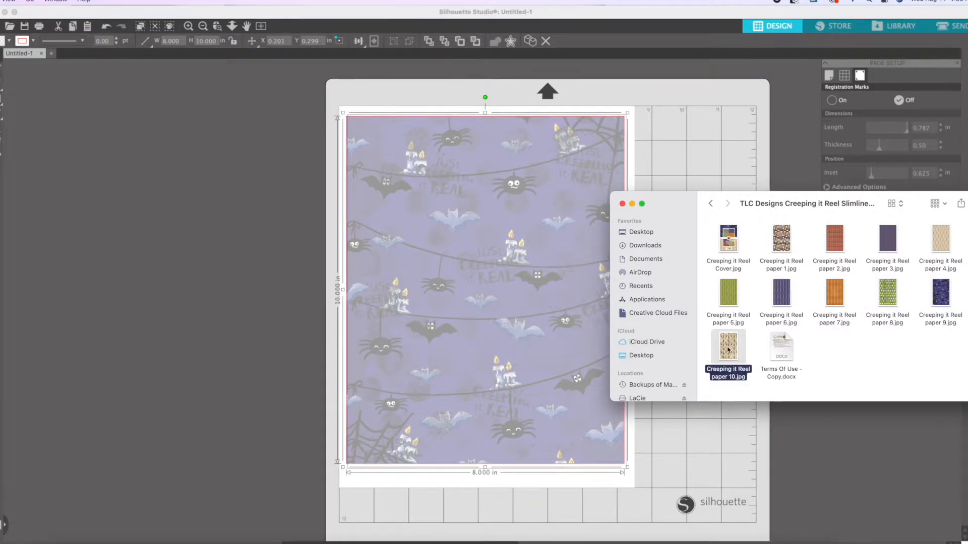
Fill the 8 × 10 in rectangle with the Creeping it Reel paper 9 pattern, trying out papers 8 and 3 as well.
{"action": "left_click_drag", "start_coordinate": [898, 301], "coordinate": [518, 277]}
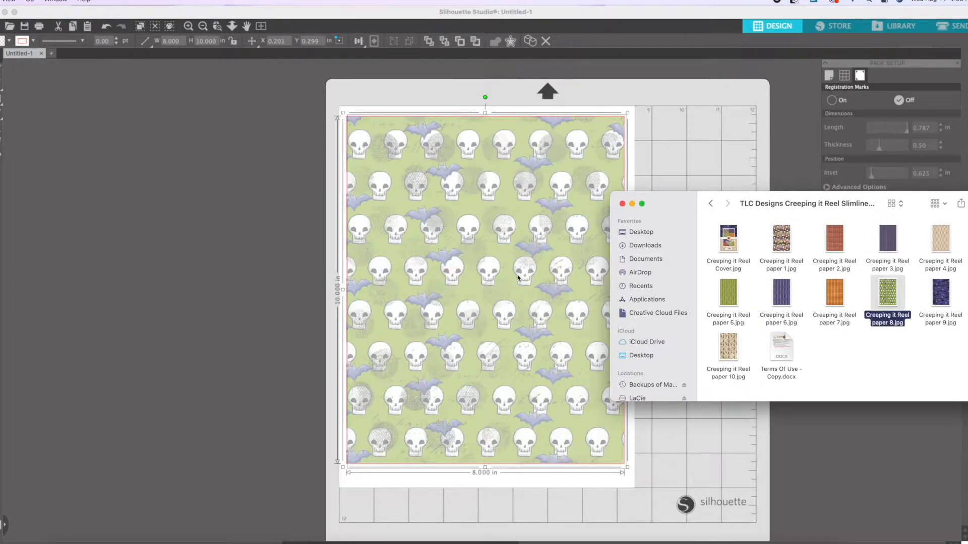
{"action": "left_click_drag", "start_coordinate": [941, 292], "coordinate": [524, 282]}
{"action": "left_click_drag", "start_coordinate": [887, 239], "coordinate": [499, 229]}
{"action": "left_click_drag", "start_coordinate": [941, 292], "coordinate": [454, 252]}
Set the fill transparency of the patterned rectangle to 0%.
{"action": "left_click", "coordinate": [715, 466]}
{"action": "left_click", "coordinate": [965, 106]}
{"action": "left_click", "coordinate": [575, 242]}
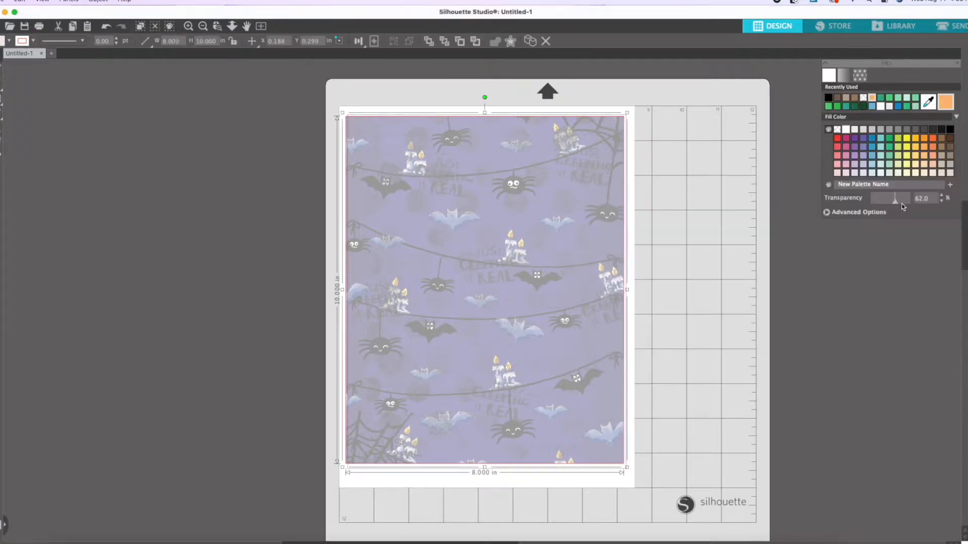
{"action": "left_click_drag", "start_coordinate": [895, 202], "coordinate": [871, 202]}
{"action": "left_click", "coordinate": [704, 214]}
Search the design library for "boo" and add the "boo y'all" lettering to the document.
{"action": "left_click", "coordinate": [892, 26]}
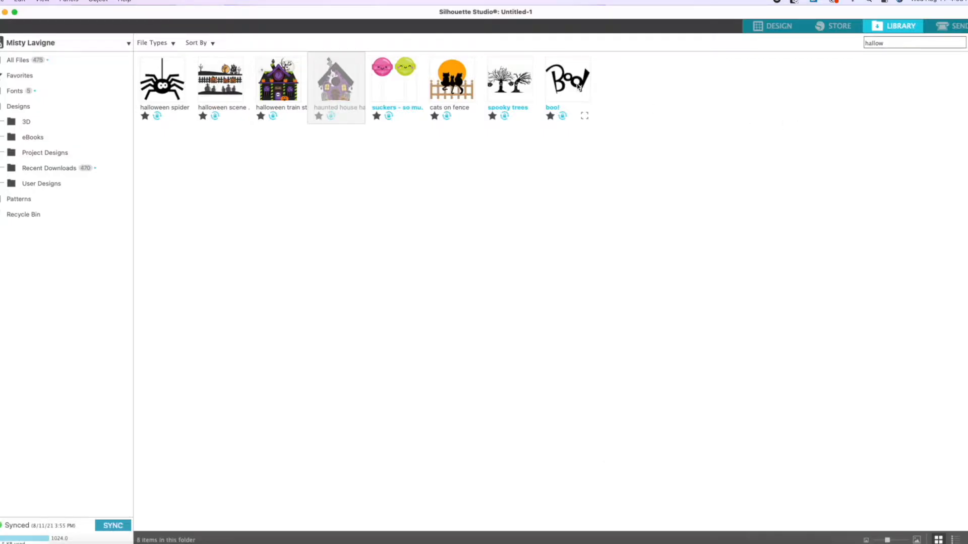
{"action": "key", "text": "BackSpace"}
{"action": "key", "text": "BackSpace"}
{"action": "key", "text": "BackSpace"}
{"action": "key", "text": "BackSpace"}
{"action": "key", "text": "BackSpace"}
{"action": "type", "text": "boo"}
{"action": "double_click", "coordinate": [167, 75]}
Move the "boo" and "y'all" lettering off the page beside the patterned rectangle and delete the unneeded leftover piece.
{"action": "left_click_drag", "start_coordinate": [630, 344], "coordinate": [205, 282]}
{"action": "left_click_drag", "start_coordinate": [570, 279], "coordinate": [239, 161]}
{"action": "left_click", "coordinate": [622, 232]}
{"action": "key", "text": "Delete"}
Give the words "boo" and "y'all" a white fill and a white outline.
{"action": "left_click", "coordinate": [276, 151]}
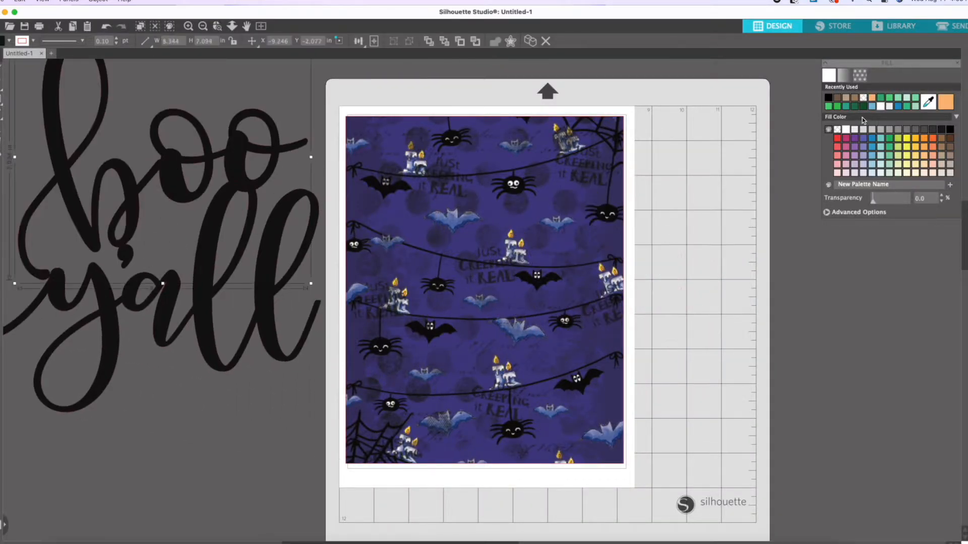
{"action": "left_click", "coordinate": [881, 107]}
{"action": "left_click", "coordinate": [271, 263]}
{"action": "left_click", "coordinate": [845, 132]}
{"action": "left_click", "coordinate": [966, 103]}
{"action": "left_click", "coordinate": [844, 75]}
{"action": "left_click", "coordinate": [828, 99]}
Scale down the white "boo" and "y'all" words and place them one above the other on the patterned background.
{"action": "left_click", "coordinate": [269, 133]}
{"action": "left_click_drag", "start_coordinate": [272, 163], "coordinate": [591, 230]}
{"action": "left_click_drag", "start_coordinate": [630, 96], "coordinate": [542, 173]}
{"action": "left_click_drag", "start_coordinate": [494, 274], "coordinate": [519, 219]}
{"action": "left_click", "coordinate": [276, 292]}
{"action": "left_click_drag", "start_coordinate": [325, 174], "coordinate": [242, 228]}
{"action": "left_click_drag", "start_coordinate": [126, 318], "coordinate": [509, 289]}
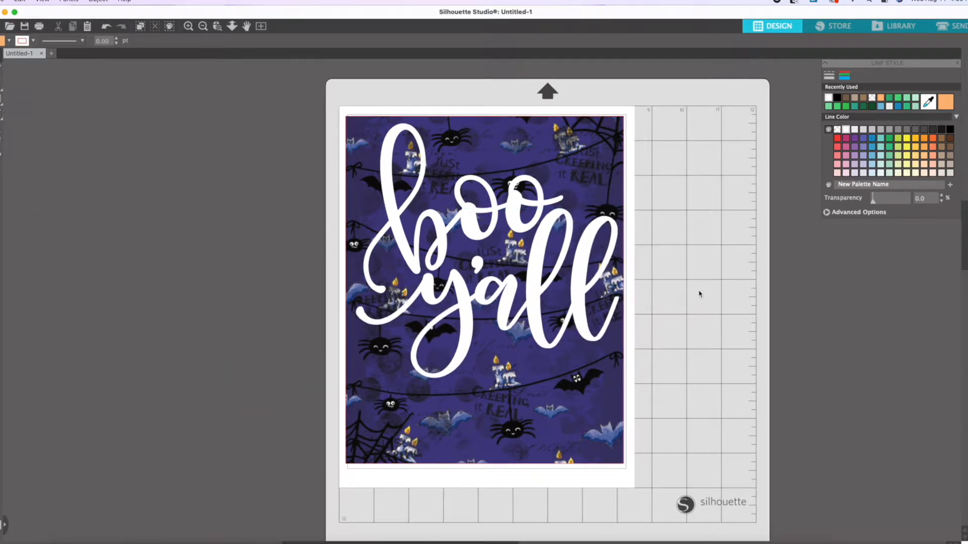
Import a trick-or-treater character image from the TLC Creeping it Real Digital stamp set folder in Downloads.
{"action": "left_click", "coordinate": [63, 543]}
{"action": "left_click", "coordinate": [645, 245]}
{"action": "scroll", "coordinate": [831, 282], "scroll_direction": "down", "scroll_amount": 10}
{"action": "double_click", "coordinate": [727, 275]}
{"action": "scroll", "coordinate": [787, 310], "scroll_direction": "down", "scroll_amount": 10}
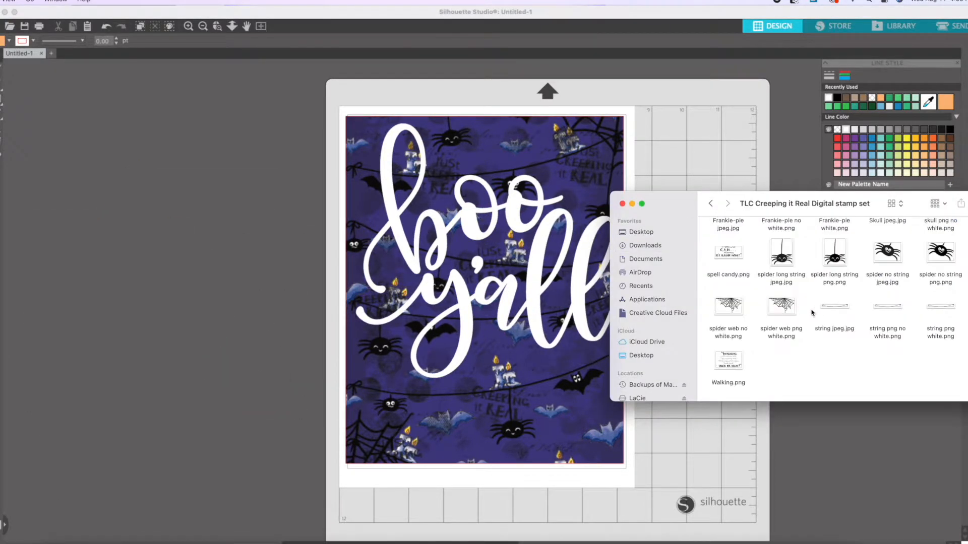
{"action": "scroll", "coordinate": [811, 313], "scroll_direction": "up", "scroll_amount": 3}
{"action": "left_click_drag", "start_coordinate": [835, 303], "coordinate": [206, 396]}
Set the character image's fill transparency to 0%, then size and place it on the lower part of the page.
{"action": "left_click_drag", "start_coordinate": [895, 201], "coordinate": [872, 201]}
{"action": "left_click", "coordinate": [726, 235]}
{"action": "left_click_drag", "start_coordinate": [758, 177], "coordinate": [592, 283]}
{"action": "scroll", "coordinate": [636, 429], "scroll_direction": "down", "scroll_amount": 2}
{"action": "left_click", "coordinate": [696, 279]}
{"action": "scroll", "coordinate": [695, 278], "scroll_direction": "up", "scroll_amount": 2}
{"action": "left_click", "coordinate": [239, 208]}
{"action": "left_click_drag", "start_coordinate": [331, 115], "coordinate": [451, 239]}
Move the lettering higher on the page and tilt the word "boo" counterclockwise.
{"action": "scroll", "coordinate": [202, 321], "scroll_direction": "right", "scroll_amount": 1}
{"action": "left_click_drag", "start_coordinate": [507, 194], "coordinate": [509, 169]}
{"action": "scroll", "coordinate": [449, 76], "scroll_direction": "up", "scroll_amount": 1}
{"action": "left_click_drag", "start_coordinate": [447, 75], "coordinate": [424, 77]}
{"action": "left_click_drag", "start_coordinate": [471, 189], "coordinate": [460, 196]}
Shrink and tilt the word "y'all" and fit it closely beneath the word "boo".
{"action": "left_click", "coordinate": [497, 209]}
{"action": "left_click_drag", "start_coordinate": [522, 237], "coordinate": [529, 187]}
{"action": "left_click_drag", "start_coordinate": [610, 150], "coordinate": [544, 215]}
{"action": "left_click_drag", "start_coordinate": [530, 235], "coordinate": [785, 156]}
{"action": "left_click_drag", "start_coordinate": [689, 104], "coordinate": [650, 113]}
{"action": "left_click_drag", "start_coordinate": [702, 185], "coordinate": [526, 208]}
{"action": "left_click", "coordinate": [661, 194]}
Scale the word "boo" down slightly and reposition both words in the upper part of the page.
{"action": "left_click", "coordinate": [422, 199]}
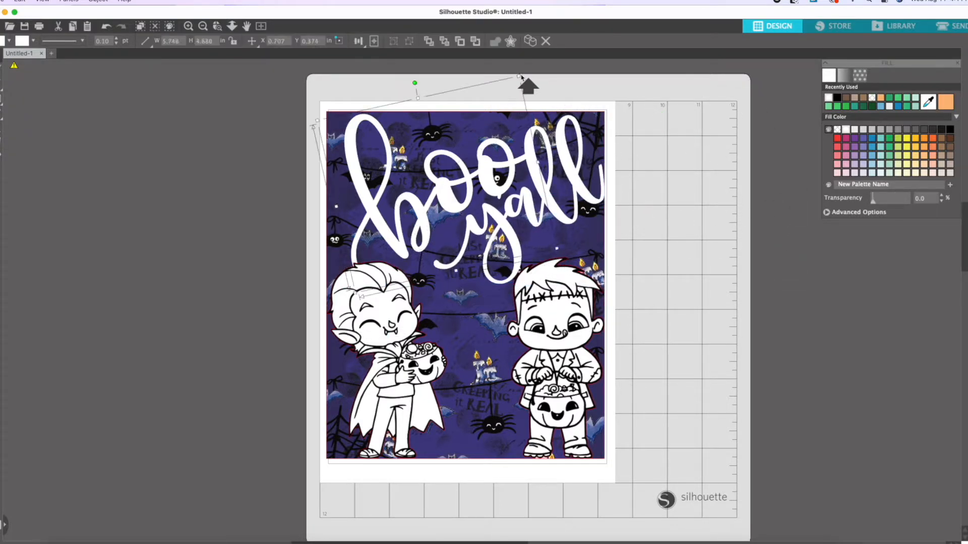
{"action": "left_click_drag", "start_coordinate": [527, 80], "coordinate": [510, 103]}
{"action": "left_click", "coordinate": [687, 184]}
{"action": "left_click_drag", "start_coordinate": [476, 205], "coordinate": [463, 188]}
{"action": "left_click_drag", "start_coordinate": [512, 234], "coordinate": [494, 234]}
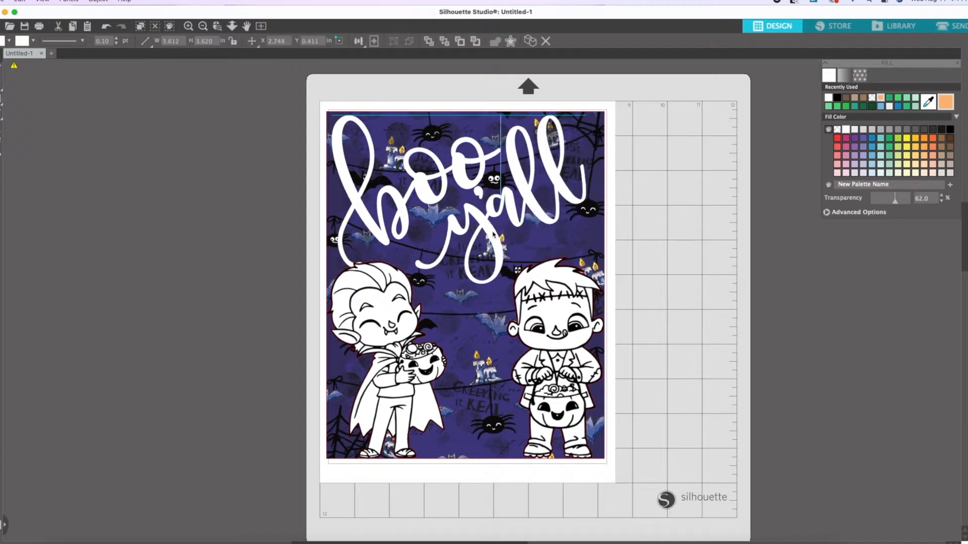
Shift the vampire and Frankenstein characters slightly toward each other along the page's lower edge.
{"action": "left_click_drag", "start_coordinate": [407, 332], "coordinate": [423, 331]}
{"action": "right_click", "coordinate": [420, 314]}
{"action": "left_click", "coordinate": [457, 518]}
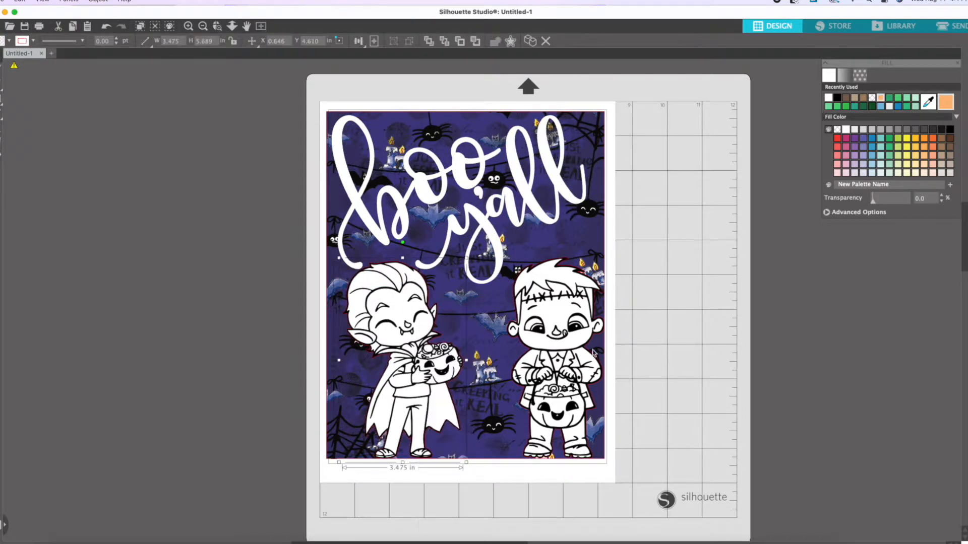
{"action": "left_click_drag", "start_coordinate": [558, 332], "coordinate": [555, 331]}
{"action": "left_click", "coordinate": [536, 332]}
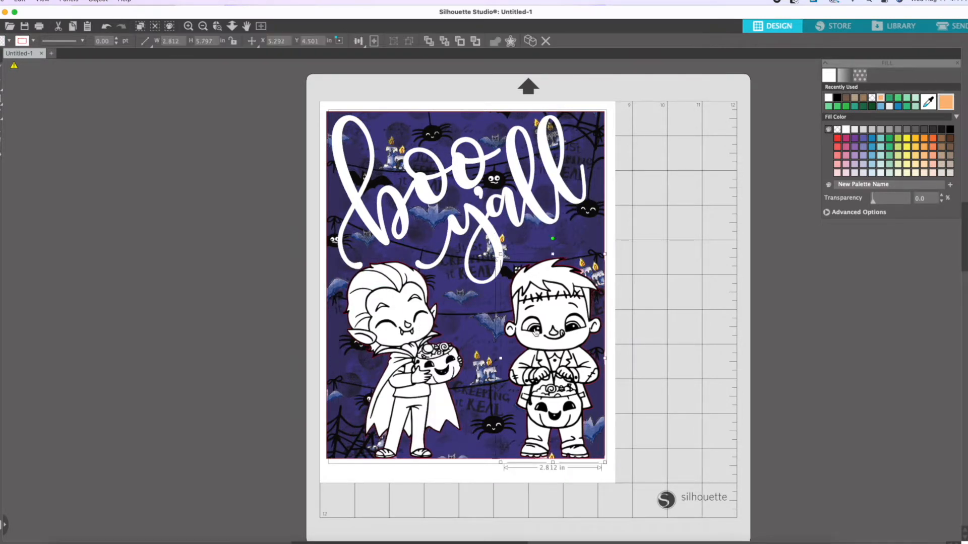
{"action": "left_click", "coordinate": [702, 351]}
{"action": "left_click", "coordinate": [574, 253]}
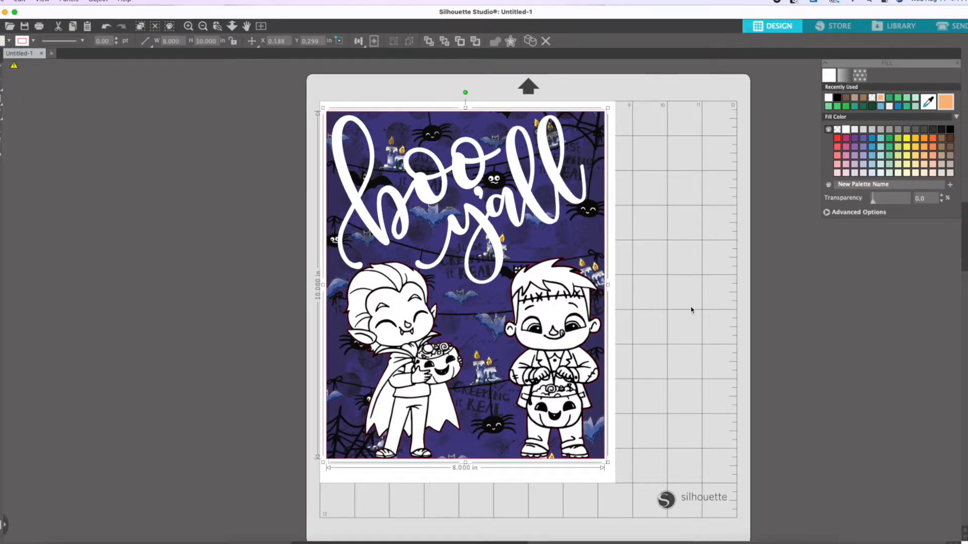
Add the "Boo!" design from the library and move both characters up to clear space for it.
{"action": "left_click", "coordinate": [899, 25]}
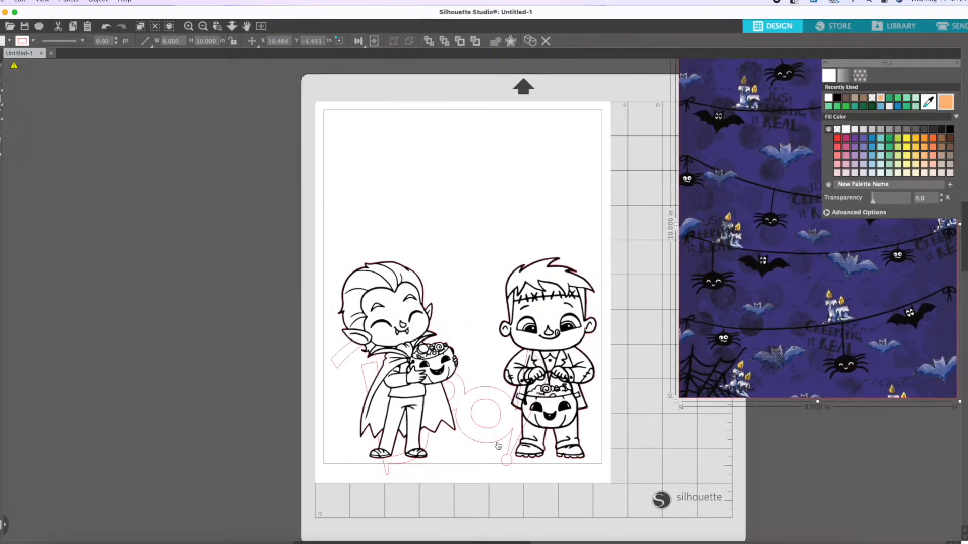
{"action": "left_click", "coordinate": [470, 359]}
{"action": "left_click", "coordinate": [106, 26]}
{"action": "left_click_drag", "start_coordinate": [552, 311], "coordinate": [546, 181]}
{"action": "left_click_drag", "start_coordinate": [391, 318], "coordinate": [411, 164]}
Group all the outline pieces of the "Boo!" lettering.
{"action": "left_click_drag", "start_coordinate": [318, 320], "coordinate": [498, 438]}
{"action": "right_click", "coordinate": [490, 435]}
{"action": "left_click", "coordinate": [530, 511]}
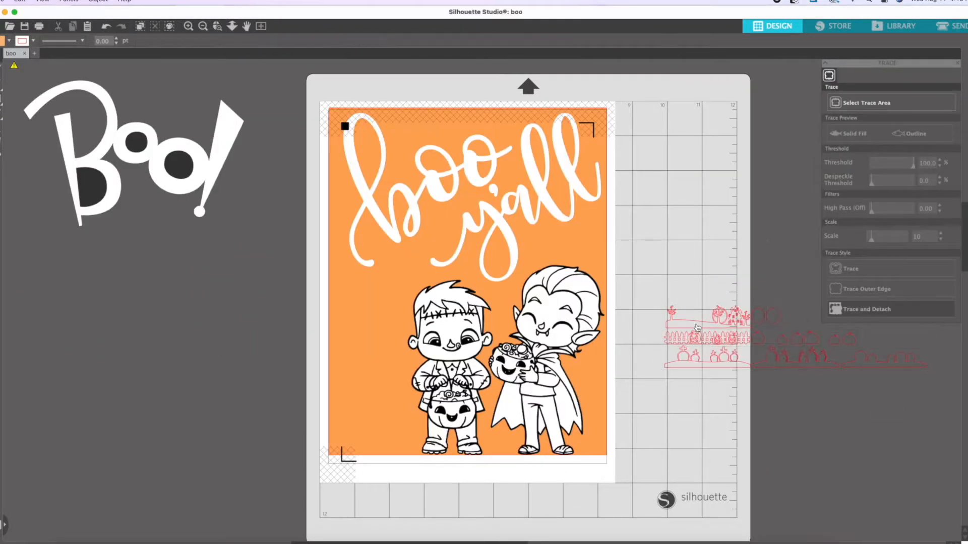
Enlarge the black haunted house silhouette to about 19.24 in wide and position its house portion over the page.
{"action": "left_click_drag", "start_coordinate": [733, 323], "coordinate": [449, 476]}
{"action": "left_click_drag", "start_coordinate": [188, 336], "coordinate": [82, 304]}
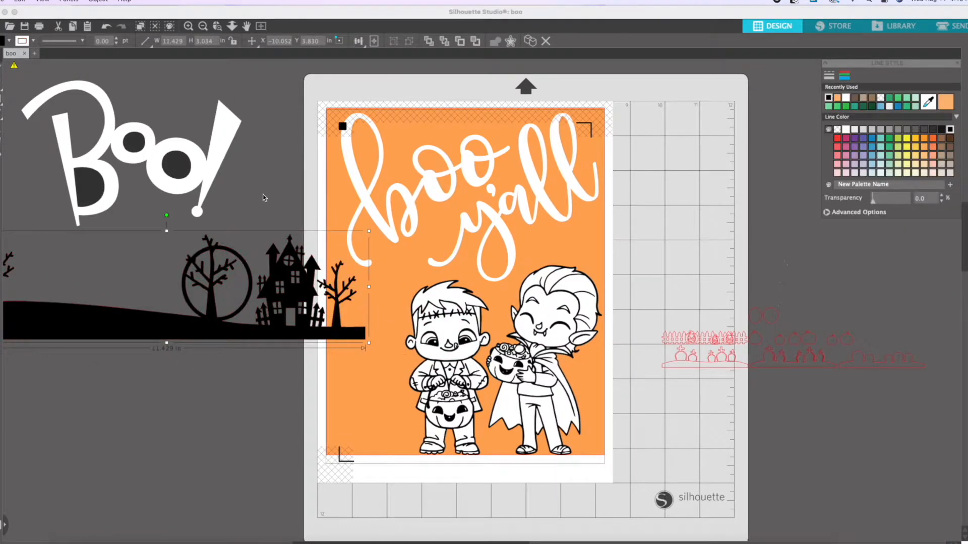
{"action": "left_click", "coordinate": [238, 227]}
{"action": "left_click_drag", "start_coordinate": [111, 330], "coordinate": [292, 306]}
{"action": "left_click_drag", "start_coordinate": [144, 318], "coordinate": [1, 390]}
{"action": "left_click_drag", "start_coordinate": [337, 378], "coordinate": [372, 319]}
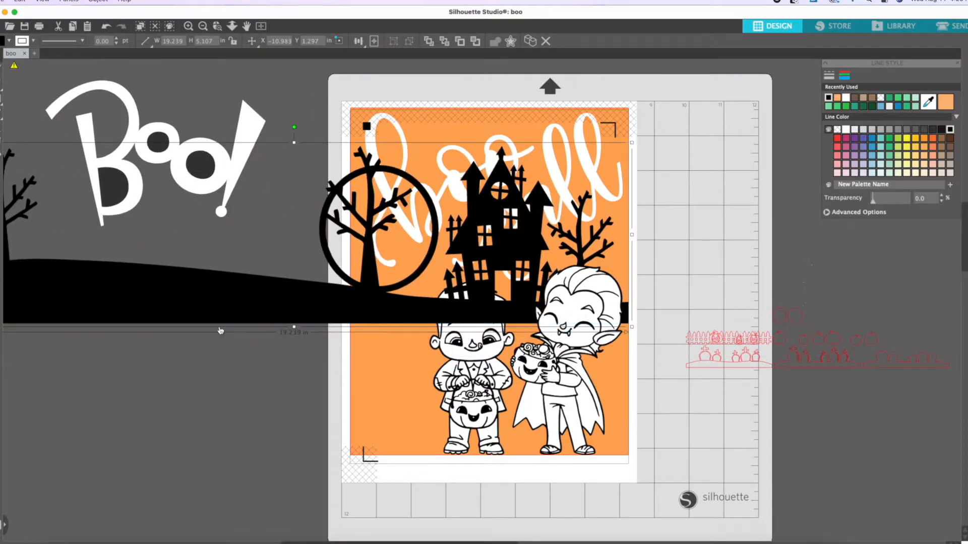
Cut the silhouette vertically at the page's left edge with the Knife tool and delete the part outside the page.
{"action": "left_click", "coordinate": [8, 143]}
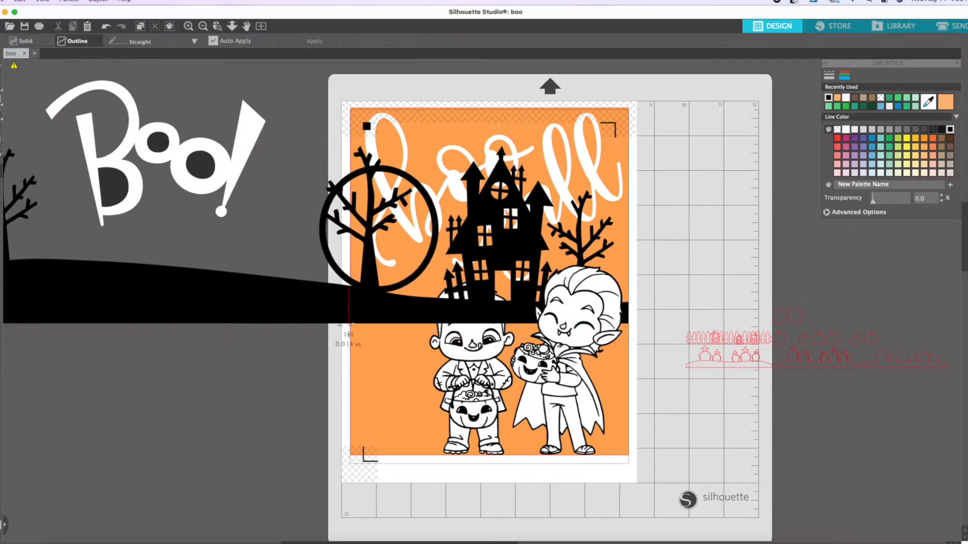
{"action": "left_click", "coordinate": [2, 66]}
{"action": "left_click", "coordinate": [174, 307]}
{"action": "key", "text": "Delete"}
Move the remaining silhouette off the page and draw an ellipse about 3.22 × 3.60 in over the tree's circle.
{"action": "left_click_drag", "start_coordinate": [423, 308], "coordinate": [126, 388]}
{"action": "left_click", "coordinate": [70, 206]}
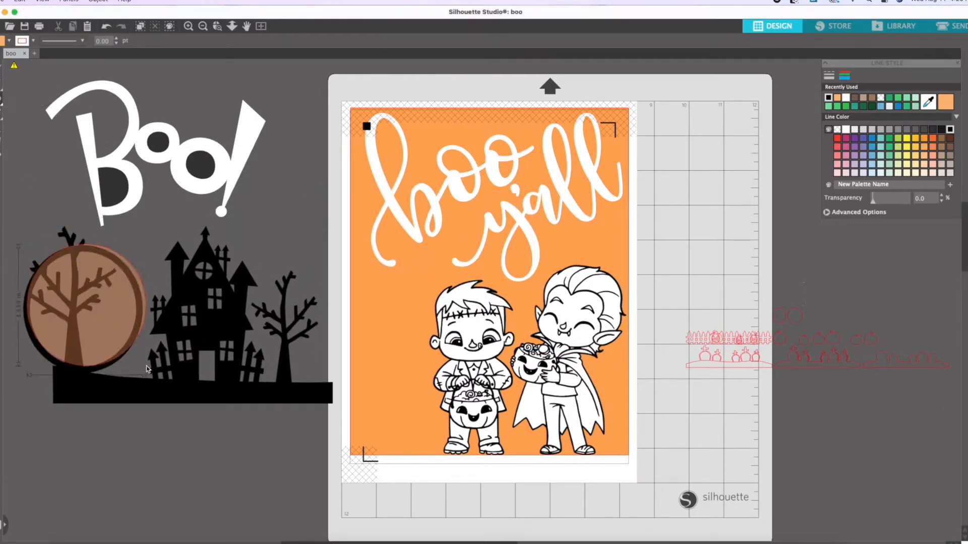
Set the orange ellipse's line transparency to 98% and its fill transparency to 0%.
{"action": "left_click_drag", "start_coordinate": [878, 206], "coordinate": [936, 205]}
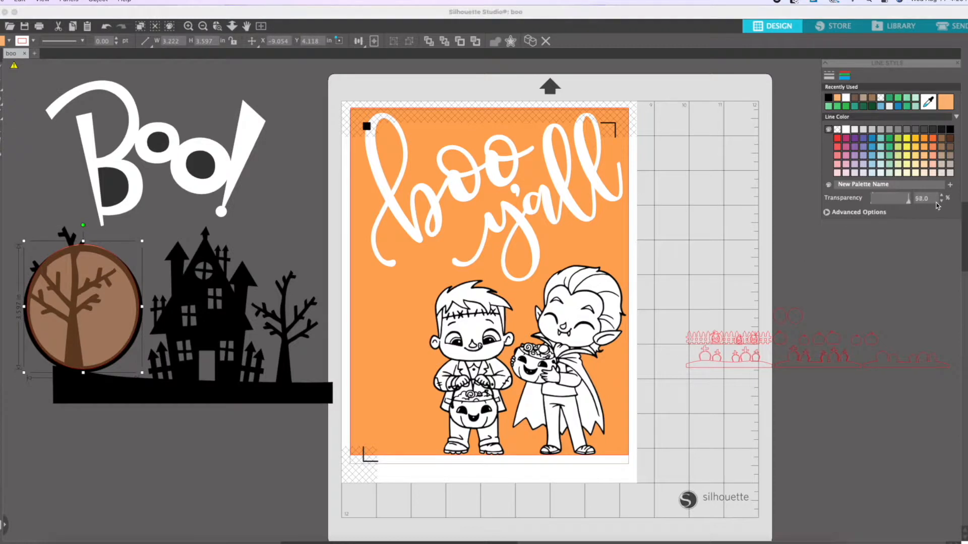
{"action": "left_click_drag", "start_coordinate": [112, 273], "coordinate": [116, 246]}
{"action": "left_click", "coordinate": [964, 101]}
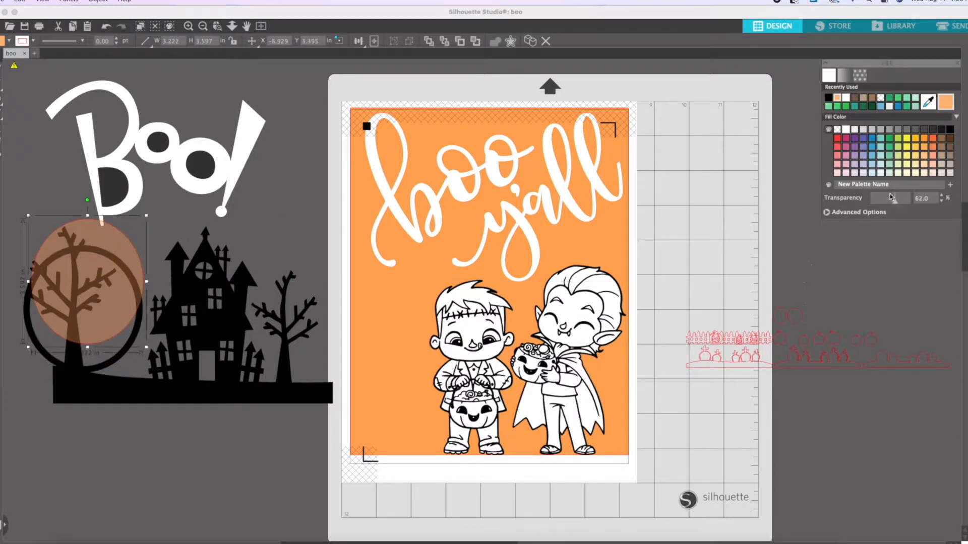
{"action": "left_click_drag", "start_coordinate": [895, 200], "coordinate": [851, 197]}
Place the orange ellipse behind the tree's circle and group it with the haunted house silhouette.
{"action": "left_click_drag", "start_coordinate": [76, 246], "coordinate": [72, 273]}
{"action": "right_click", "coordinate": [72, 273]}
{"action": "left_click", "coordinate": [118, 463]}
{"action": "left_click", "coordinate": [167, 394], "text": "shift"}
{"action": "right_click", "coordinate": [220, 387]}
{"action": "key", "text": "ctrl+Up"}
{"action": "right_click", "coordinate": [195, 391]}
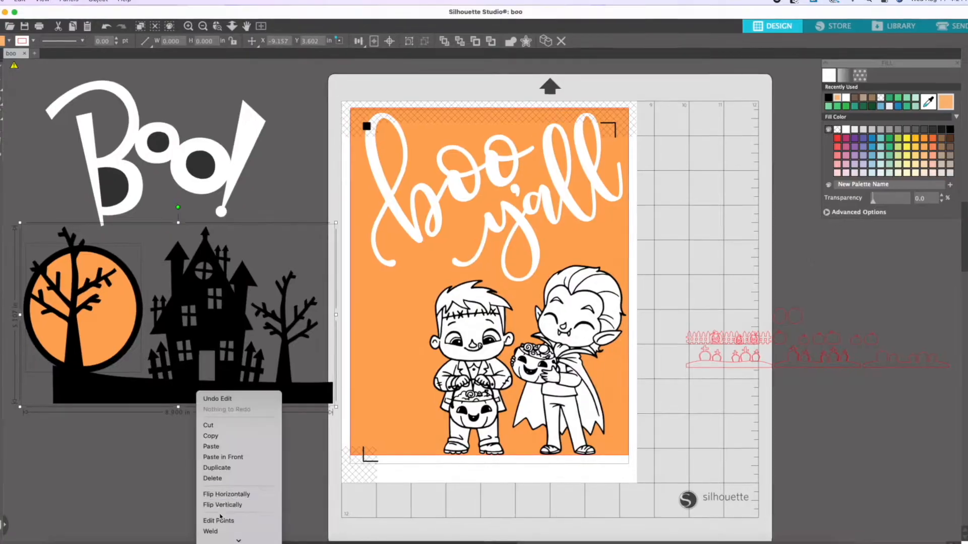
{"action": "left_click", "coordinate": [221, 458]}
Move the grouped haunted house scene onto the page and layer it above the orange background but behind the lettering and characters.
{"action": "left_click_drag", "start_coordinate": [217, 393], "coordinate": [514, 315]}
{"action": "right_click", "coordinate": [464, 308]}
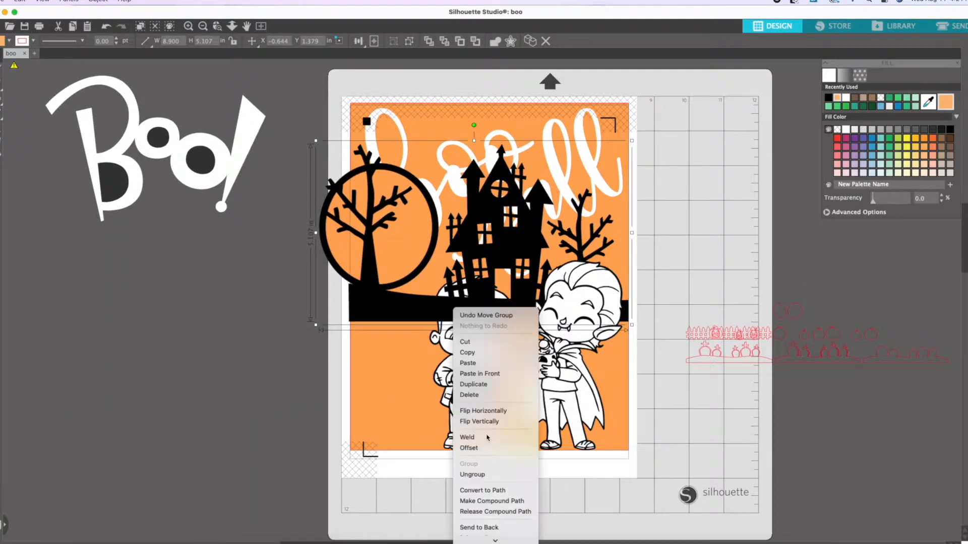
{"action": "left_click", "coordinate": [466, 509]}
{"action": "right_click", "coordinate": [517, 261]}
{"action": "right_click", "coordinate": [518, 231]}
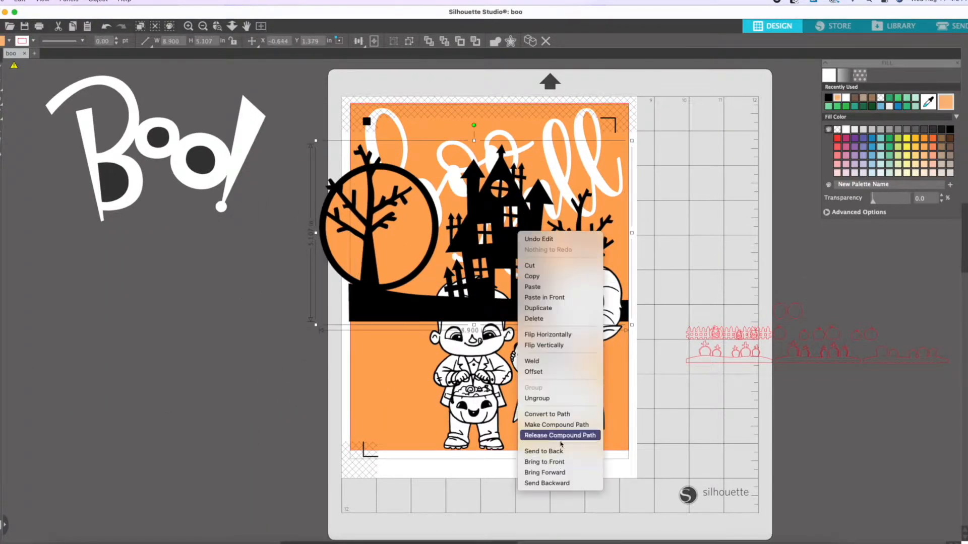
{"action": "left_click", "coordinate": [565, 482]}
{"action": "right_click", "coordinate": [517, 304]}
{"action": "left_click", "coordinate": [557, 523]}
{"action": "scroll", "coordinate": [384, 316], "scroll_direction": "down", "scroll_amount": 1}
{"action": "right_click", "coordinate": [321, 272]}
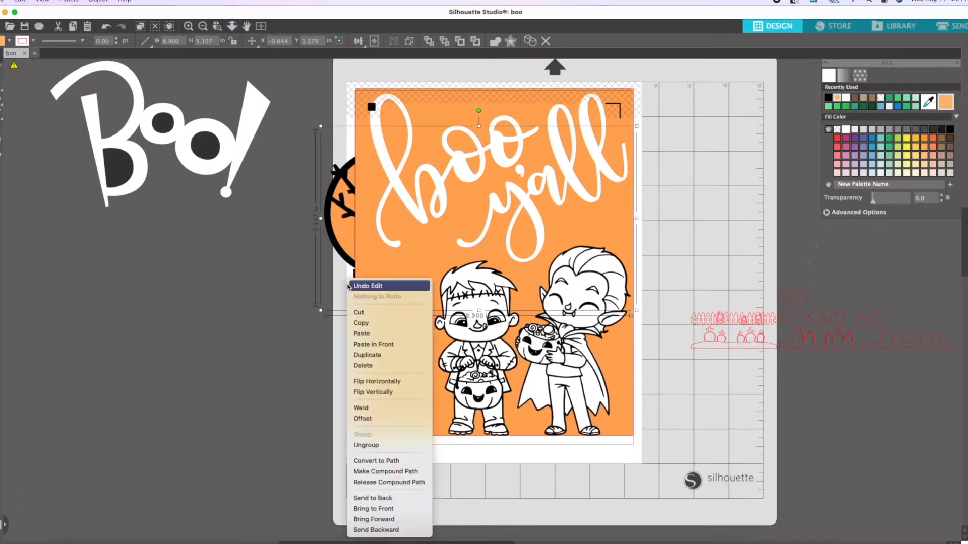
{"action": "left_click", "coordinate": [377, 518]}
Shift the "boo y'all" text down and the haunted house scene up, and turn off the registration marks.
{"action": "left_click_drag", "start_coordinate": [537, 233], "coordinate": [533, 274]}
{"action": "left_click_drag", "start_coordinate": [511, 152], "coordinate": [517, 114]}
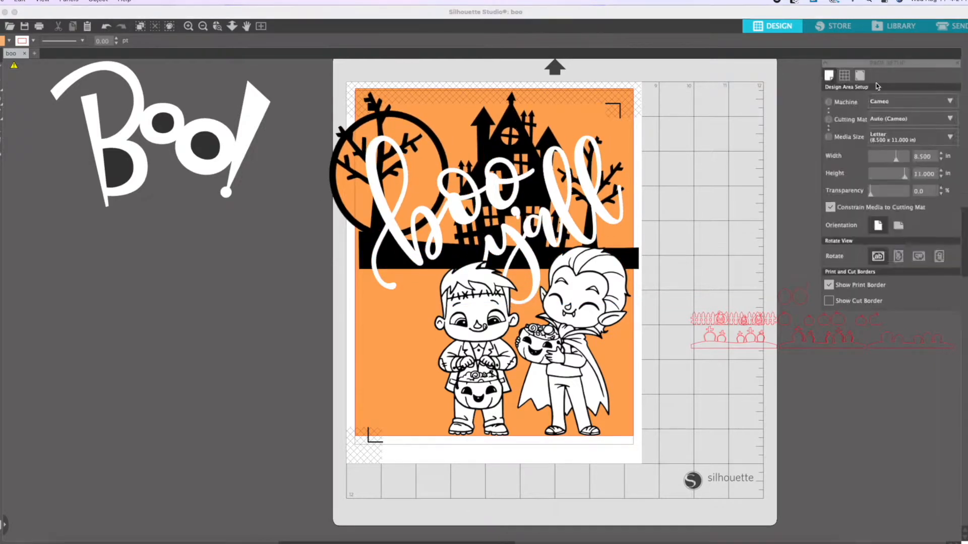
{"action": "left_click", "coordinate": [860, 75]}
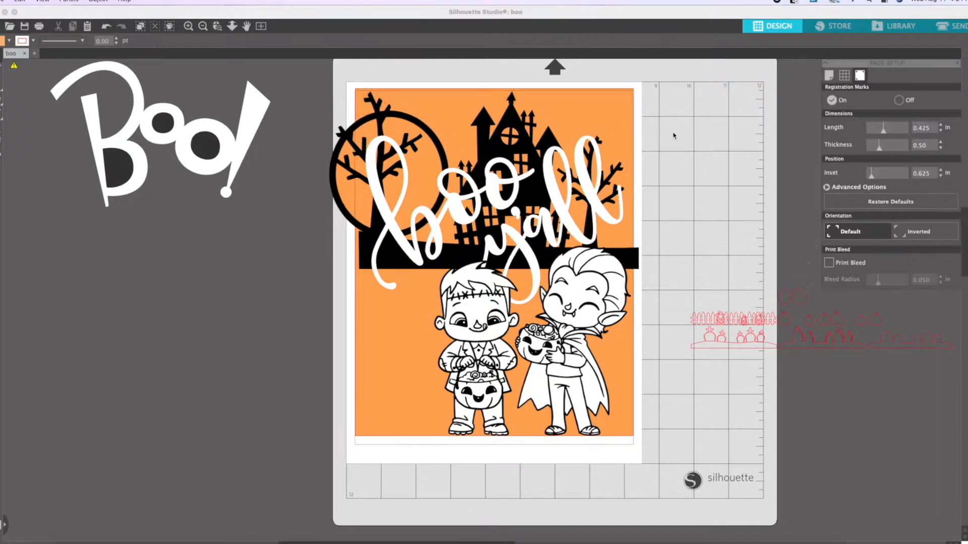
{"action": "left_click_drag", "start_coordinate": [526, 136], "coordinate": [520, 134]}
{"action": "left_click", "coordinate": [676, 162]}
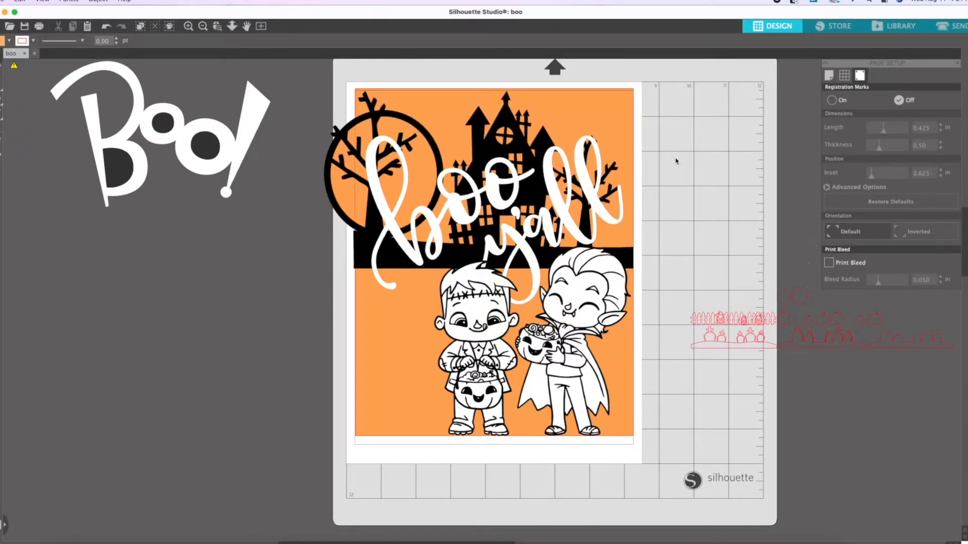
Move the "boo y'all" text off the page, below the "Boo!" lettering.
{"action": "left_click", "coordinate": [565, 213]}
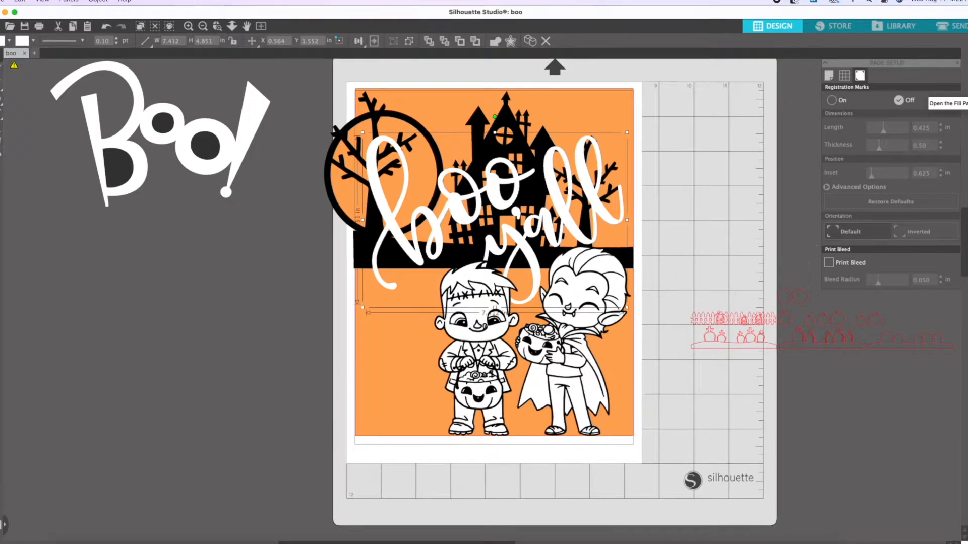
{"action": "left_click", "coordinate": [728, 124]}
{"action": "left_click_drag", "start_coordinate": [396, 197], "coordinate": [65, 297]}
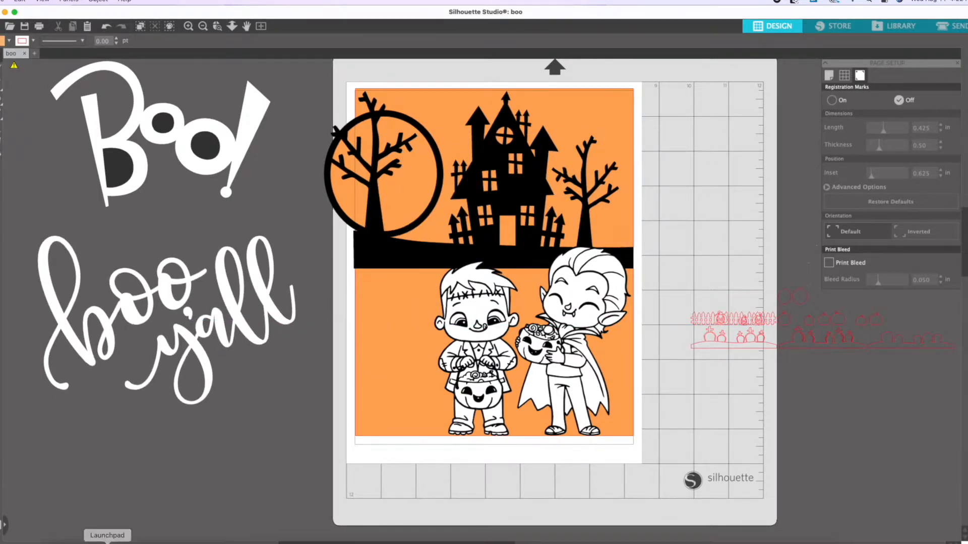
Look through the TLC Creeping it Real Digital stamp set folder for further artwork to add.
{"action": "left_click", "coordinate": [80, 543]}
{"action": "scroll", "coordinate": [909, 349], "scroll_direction": "down", "scroll_amount": 5}
{"action": "left_click_drag", "start_coordinate": [668, 203], "coordinate": [524, 187]}
{"action": "scroll", "coordinate": [759, 267], "scroll_direction": "up", "scroll_amount": 5}
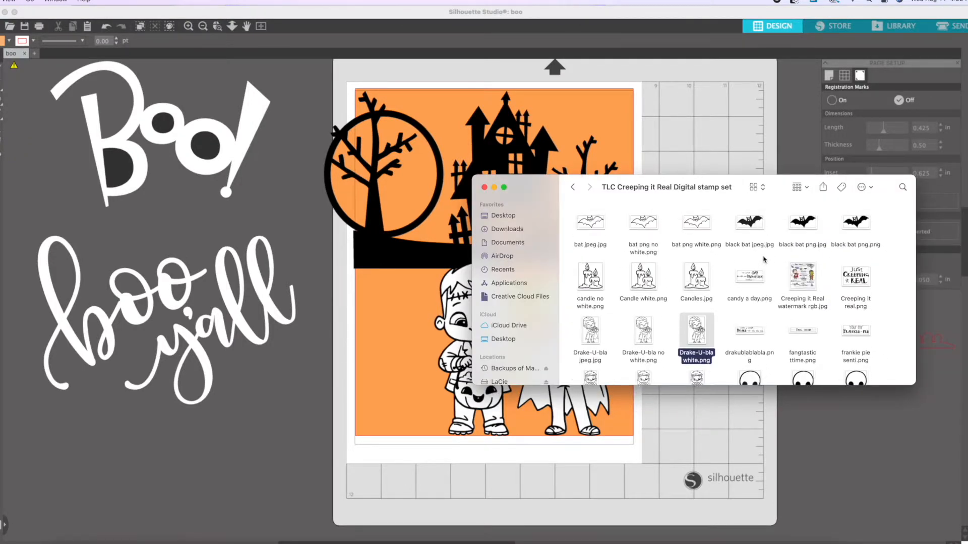
{"action": "scroll", "coordinate": [764, 260], "scroll_direction": "down", "scroll_amount": 3}
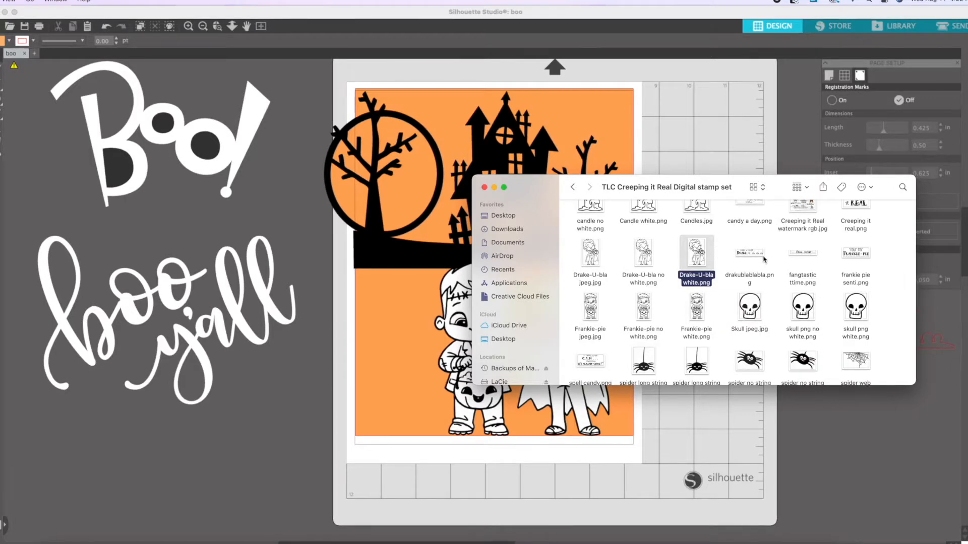
{"action": "scroll", "coordinate": [764, 260], "scroll_direction": "down", "scroll_amount": 3}
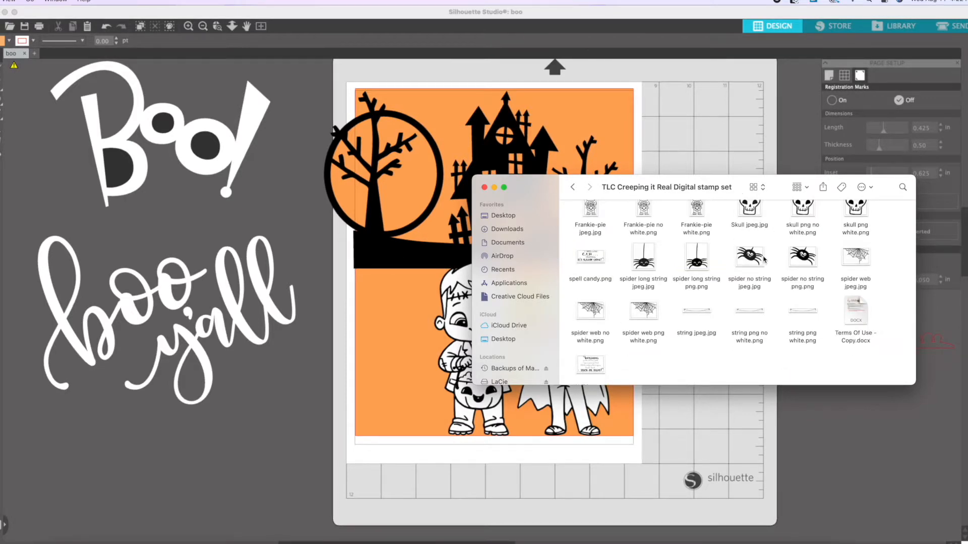
{"action": "scroll", "coordinate": [763, 259], "scroll_direction": "up", "scroll_amount": 7}
{"action": "left_click", "coordinate": [573, 188]}
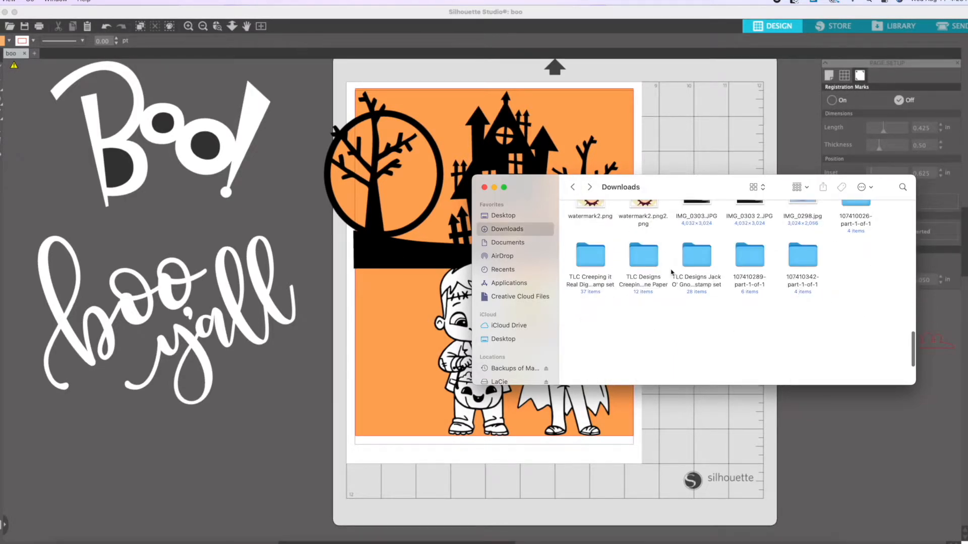
Look through the TLC Designs Jack O' Gnome digital stamp set folder and preview its two patterned papers.
{"action": "double_click", "coordinate": [696, 258]}
{"action": "scroll", "coordinate": [695, 260], "scroll_direction": "down", "scroll_amount": 3}
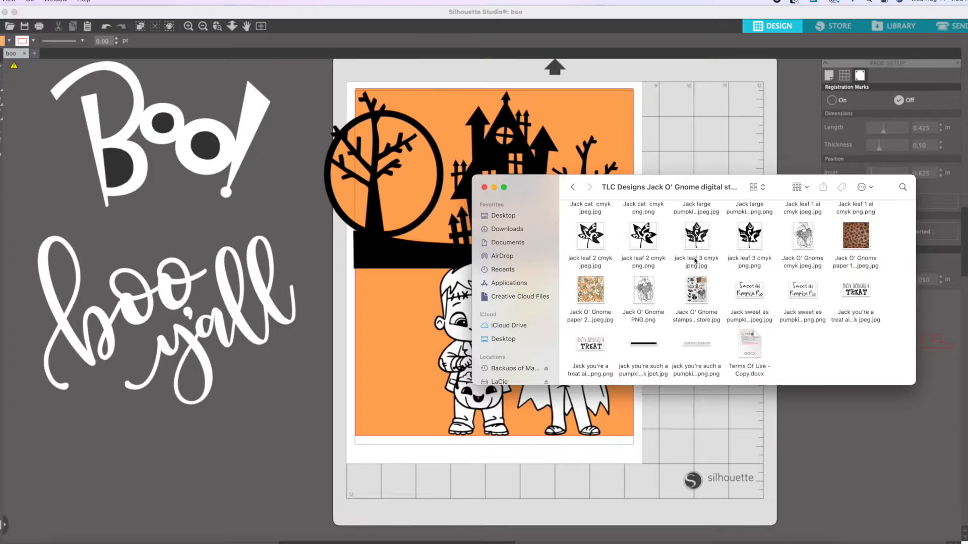
{"action": "double_click", "coordinate": [592, 297]}
{"action": "left_click_drag", "start_coordinate": [43, 19], "coordinate": [327, 128]}
{"action": "left_click", "coordinate": [196, 131]}
{"action": "double_click", "coordinate": [856, 234]}
{"action": "key", "text": "super+w"}
{"action": "scroll", "coordinate": [702, 277], "scroll_direction": "up", "scroll_amount": 4}
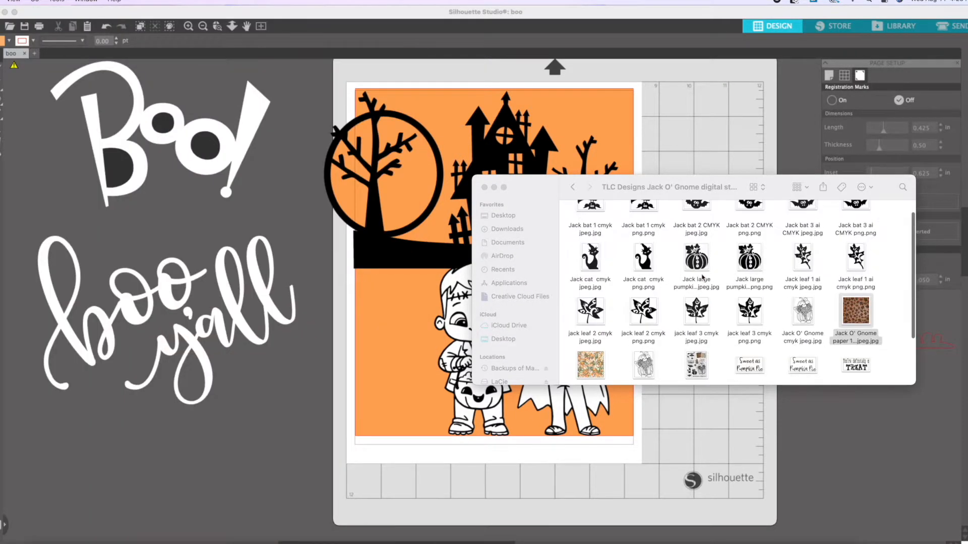
Import the Jack bat 2 CMYK png image and make the bat solid black.
{"action": "left_click_drag", "start_coordinate": [750, 223], "coordinate": [897, 434]}
{"action": "left_click", "coordinate": [959, 102]}
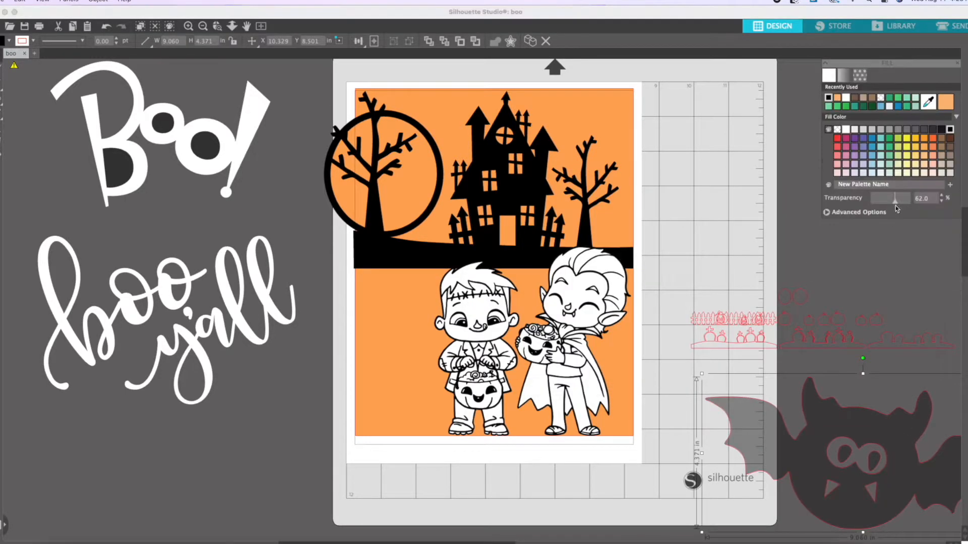
{"action": "left_click", "coordinate": [828, 97]}
Shrink the bat to about 1.62 in wide and place it in the page's upper right corner, above the small tree.
{"action": "left_click_drag", "start_coordinate": [875, 431], "coordinate": [708, 397]}
{"action": "left_click_drag", "start_coordinate": [860, 337], "coordinate": [601, 462]}
{"action": "left_click_drag", "start_coordinate": [575, 486], "coordinate": [618, 235]}
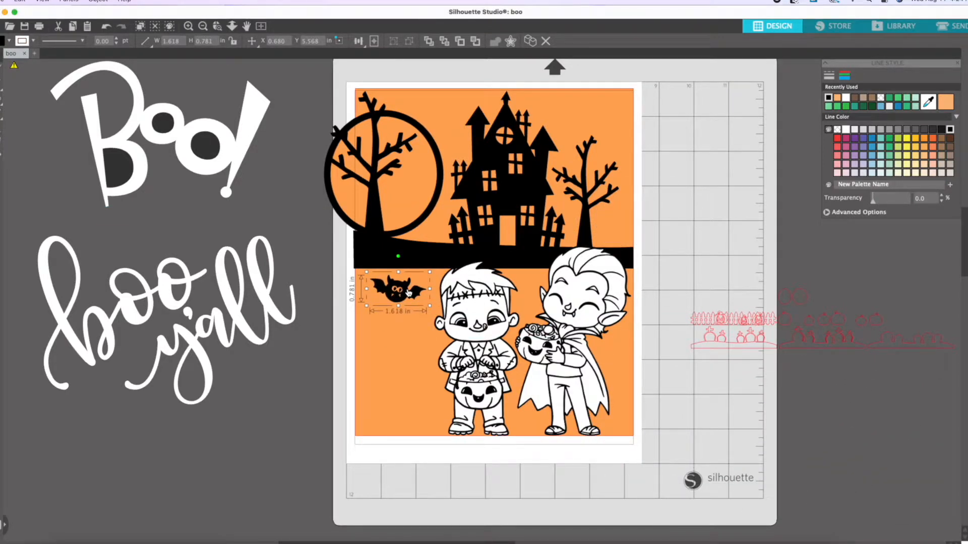
{"action": "left_click_drag", "start_coordinate": [408, 292], "coordinate": [412, 185]}
{"action": "left_click", "coordinate": [691, 146]}
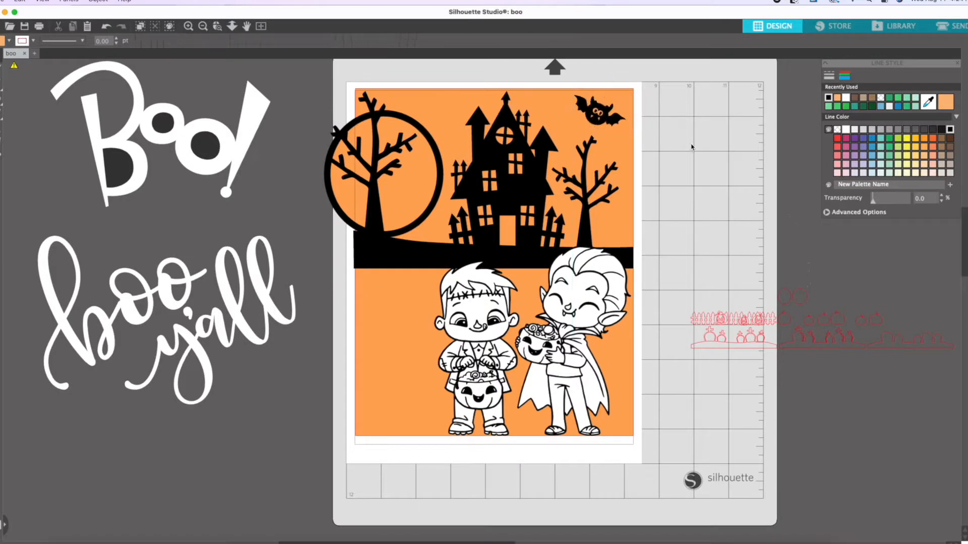
Duplicate the bat above the small tree and place the mirrored copy inside the moon circle.
{"action": "left_click", "coordinate": [610, 123]}
{"action": "right_click", "coordinate": [595, 118]}
{"action": "left_click", "coordinate": [624, 194]}
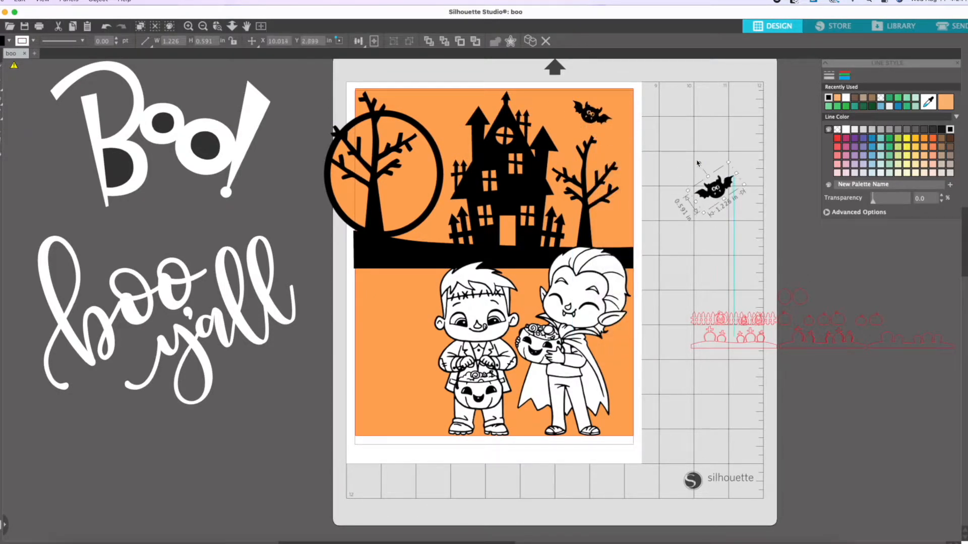
{"action": "left_click_drag", "start_coordinate": [776, 344], "coordinate": [733, 295]}
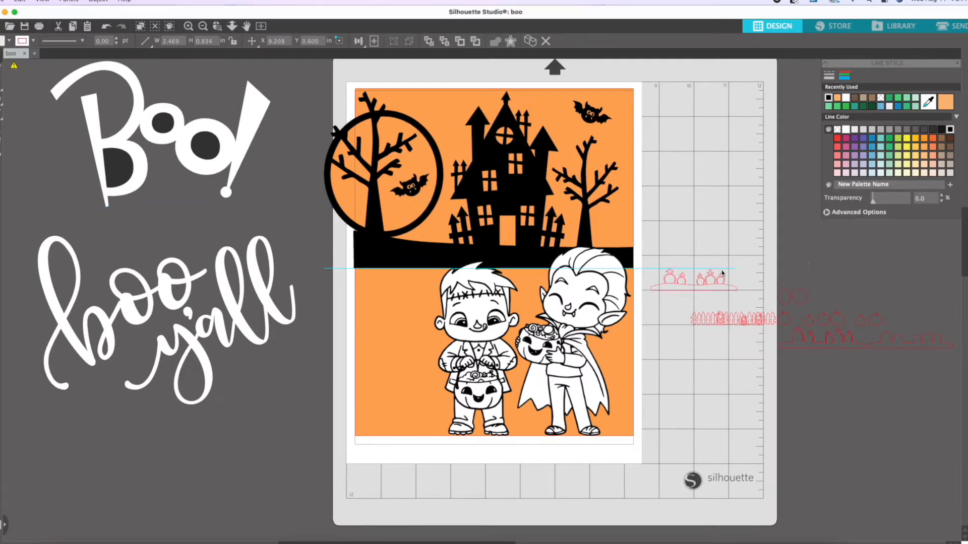
Draw a rectangle about 1.70 × 2.84 in over the house's windows and door, fill it opaque yellow and send it behind the silhouette.
{"action": "left_click_drag", "start_coordinate": [437, 127], "coordinate": [476, 231]}
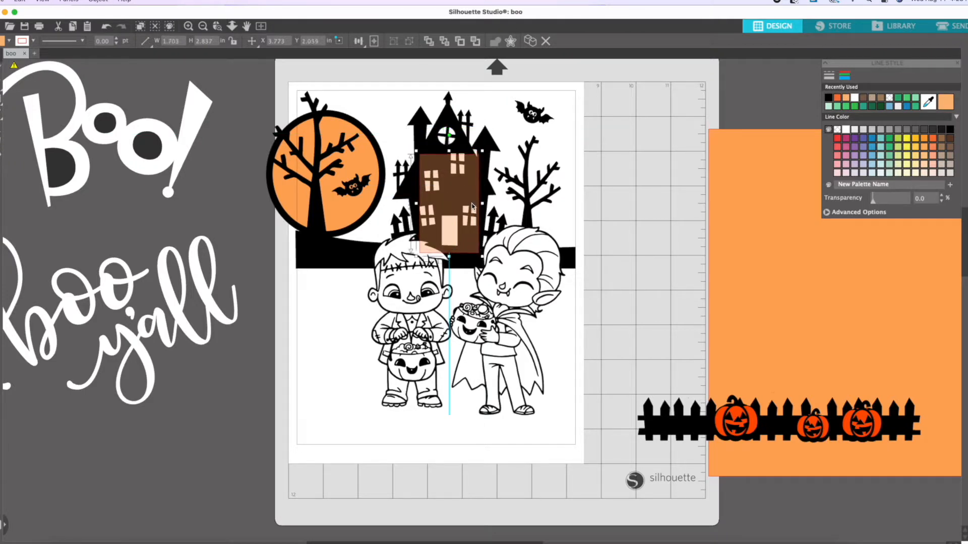
{"action": "left_click", "coordinate": [906, 140]}
{"action": "left_click", "coordinate": [964, 98]}
{"action": "left_click", "coordinate": [906, 139]}
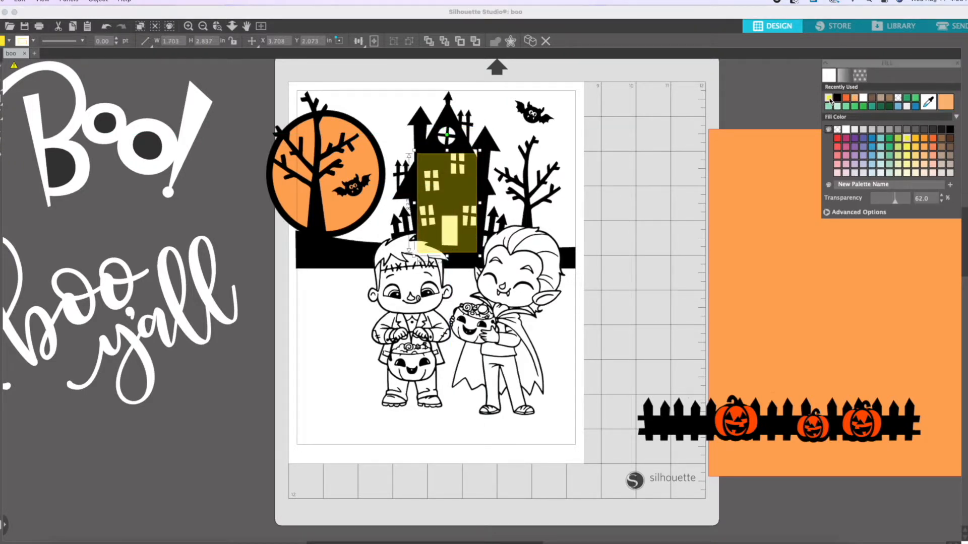
{"action": "left_click_drag", "start_coordinate": [896, 200], "coordinate": [785, 201]}
{"action": "right_click", "coordinate": [450, 206]}
{"action": "left_click", "coordinate": [481, 351]}
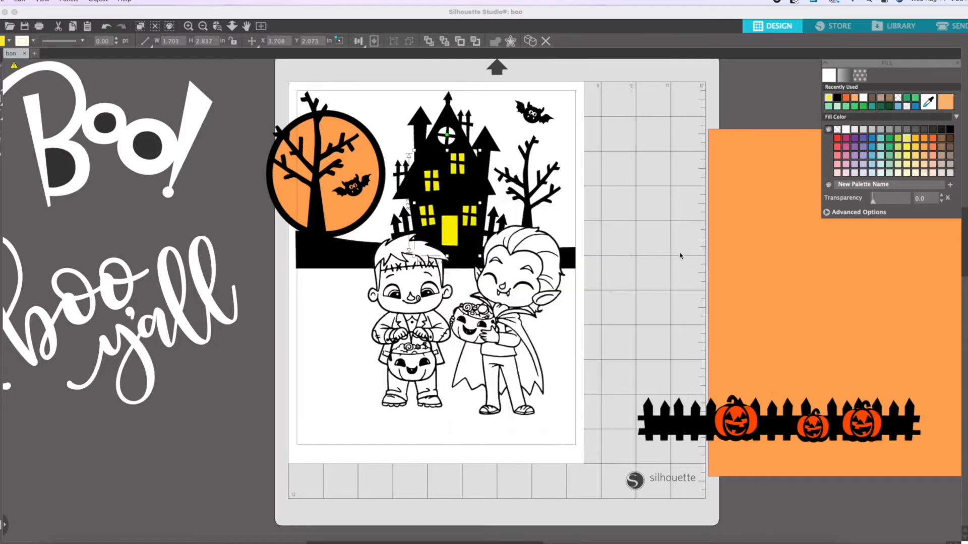
Add an opaque yellow rectangle behind the house's round attic window and delete the stray extra shape.
{"action": "right_click", "coordinate": [352, 162]}
{"action": "left_click", "coordinate": [376, 329]}
{"action": "left_click", "coordinate": [635, 262]}
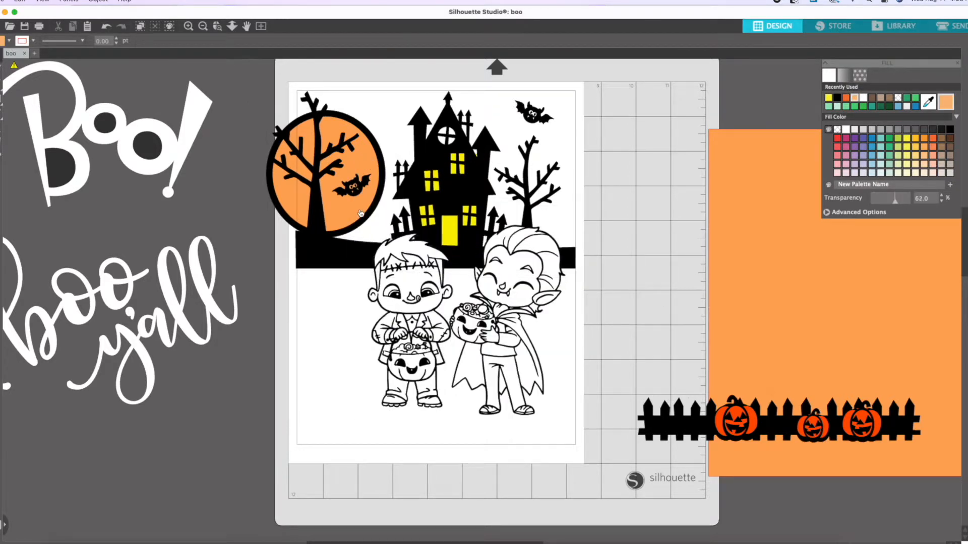
{"action": "left_click", "coordinate": [104, 29]}
{"action": "left_click", "coordinate": [2, 102]}
{"action": "left_click_drag", "start_coordinate": [895, 198], "coordinate": [817, 205]}
{"action": "right_click", "coordinate": [446, 147]}
{"action": "left_click", "coordinate": [481, 339]}
{"action": "left_click", "coordinate": [2, 98]}
{"action": "left_click_drag", "start_coordinate": [630, 225], "coordinate": [643, 240]}
{"action": "key", "text": "Delete"}
Move both characters and the upper bat off the page and group the moon, house and tree pieces.
{"action": "left_click_drag", "start_coordinate": [504, 336], "coordinate": [702, 340]}
{"action": "left_click_drag", "start_coordinate": [412, 323], "coordinate": [698, 353]}
{"action": "left_click_drag", "start_coordinate": [534, 114], "coordinate": [689, 127]}
{"action": "left_click_drag", "start_coordinate": [246, 75], "coordinate": [504, 267]}
{"action": "right_click", "coordinate": [542, 259]}
{"action": "left_click", "coordinate": [573, 426]}
Return the bat to the sky and stand both characters below the ground strip along the page's lower edge.
{"action": "left_click_drag", "start_coordinate": [687, 128], "coordinate": [530, 115]}
{"action": "left_click_drag", "start_coordinate": [706, 307], "coordinate": [409, 312]}
{"action": "right_click", "coordinate": [438, 302]}
{"action": "left_click", "coordinate": [466, 506]}
{"action": "left_click", "coordinate": [699, 329]}
{"action": "left_click", "coordinate": [412, 312]}
{"action": "left_click_drag", "start_coordinate": [457, 268], "coordinate": [462, 260]}
{"action": "left_click", "coordinate": [594, 302]}
{"action": "left_click_drag", "start_coordinate": [565, 307], "coordinate": [562, 307]}
{"action": "left_click", "coordinate": [657, 323]}
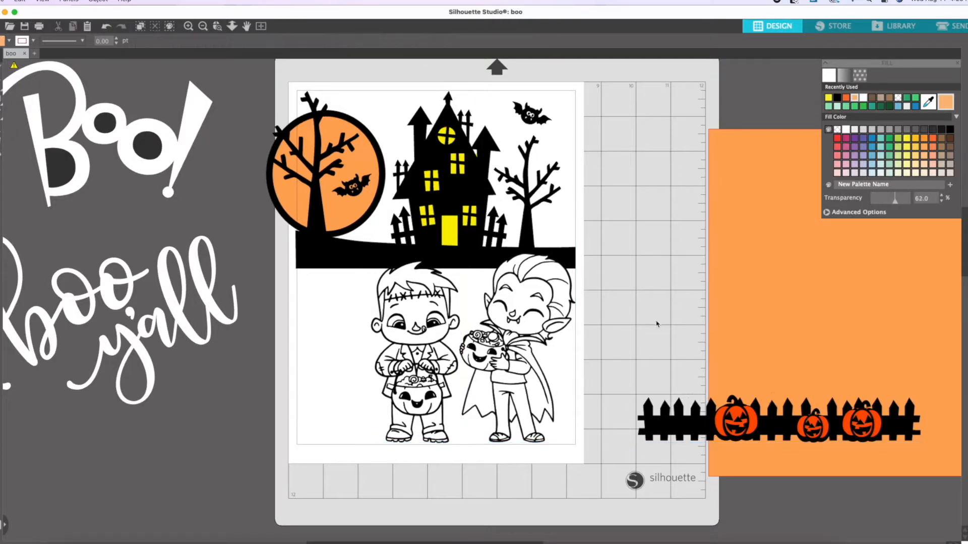
Try the "boo y'all" lettering in purple across the haunted house.
{"action": "mouse_move", "coordinate": [170, 325]}
{"action": "left_mouse_down"}
{"action": "mouse_move", "coordinate": [299, 298]}
{"action": "mouse_move", "coordinate": [160, 331]}
{"action": "left_mouse_up"}
{"action": "right_click", "coordinate": [154, 329]}
{"action": "left_click", "coordinate": [198, 519]}
{"action": "left_click_drag", "start_coordinate": [71, 281], "coordinate": [407, 141]}
{"action": "left_click", "coordinate": [854, 138]}
{"action": "left_click", "coordinate": [655, 169]}
{"action": "left_click_drag", "start_coordinate": [414, 184], "coordinate": [417, 203]}
{"action": "key", "text": "ctrl+z"}
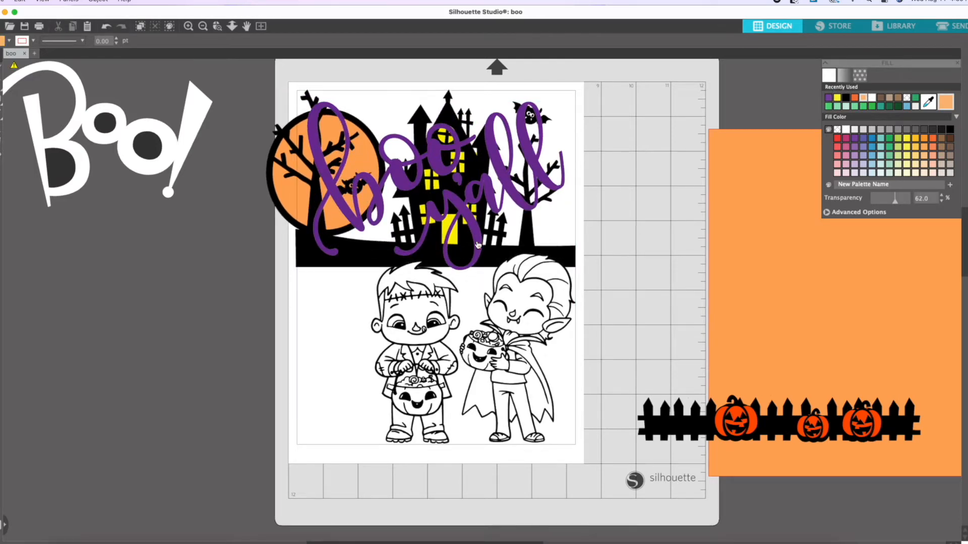
{"action": "left_click_drag", "start_coordinate": [478, 244], "coordinate": [204, 353]}
{"action": "left_click_drag", "start_coordinate": [214, 304], "coordinate": [493, 214]}
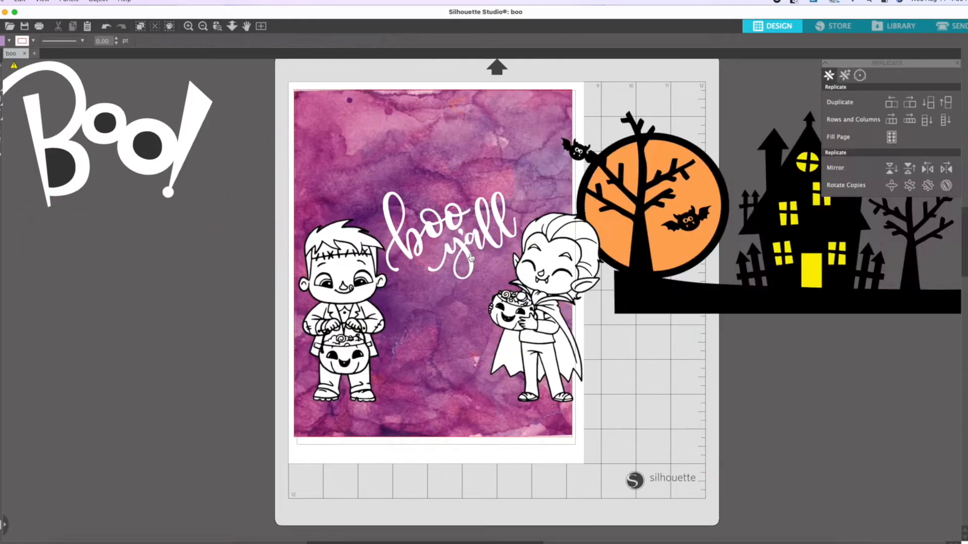
{"action": "key", "text": "ctrl+z"}
{"action": "key", "text": "ctrl+z"}
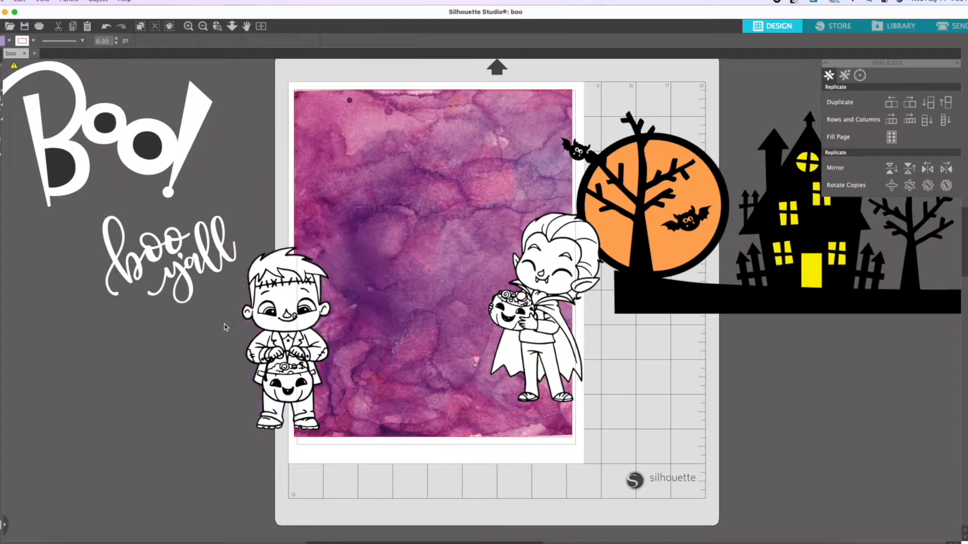
Place the haunted house scene on the purple watercolor paper's upper half, about 9.51 in wide, with a bat above the small tree.
{"action": "left_click_drag", "start_coordinate": [705, 298], "coordinate": [361, 275]}
{"action": "left_click_drag", "start_coordinate": [639, 90], "coordinate": [565, 96]}
{"action": "left_click_drag", "start_coordinate": [579, 151], "coordinate": [547, 113]}
{"action": "left_click_drag", "start_coordinate": [440, 209], "coordinate": [461, 175]}
{"action": "left_click", "coordinate": [659, 234]}
{"action": "left_click_drag", "start_coordinate": [594, 249], "coordinate": [588, 255]}
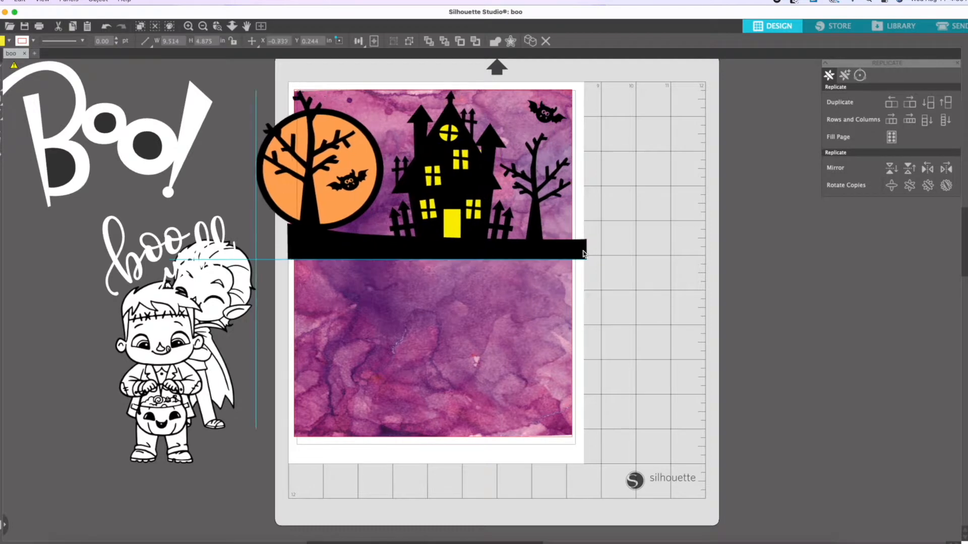
{"action": "left_click_drag", "start_coordinate": [525, 121], "coordinate": [554, 129]}
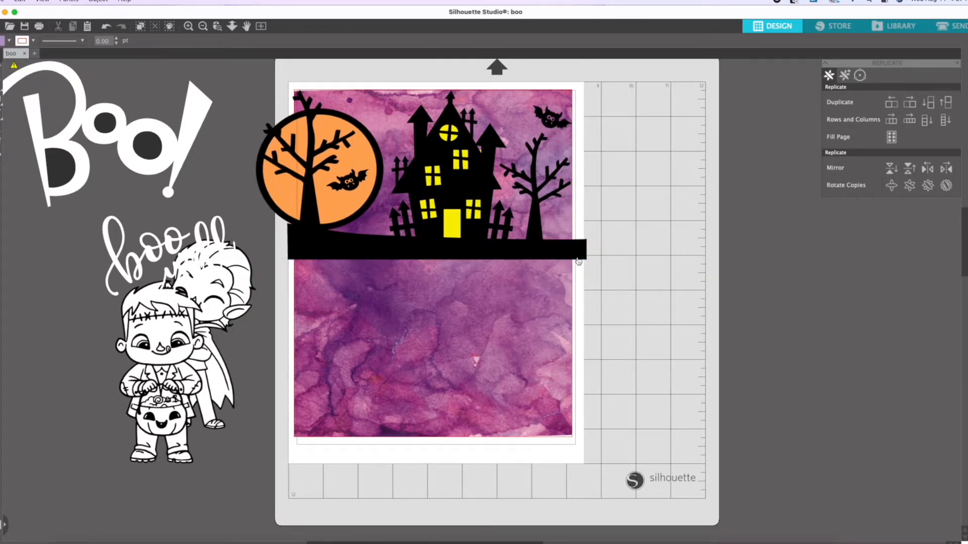
Try the "boo y'all" lettering between the two characters on the purple paper, and move all three off the page again.
{"action": "left_click_drag", "start_coordinate": [151, 252], "coordinate": [418, 255]}
{"action": "left_click_drag", "start_coordinate": [227, 282], "coordinate": [552, 293]}
{"action": "left_click_drag", "start_coordinate": [158, 344], "coordinate": [334, 317]}
{"action": "left_click", "coordinate": [695, 339]}
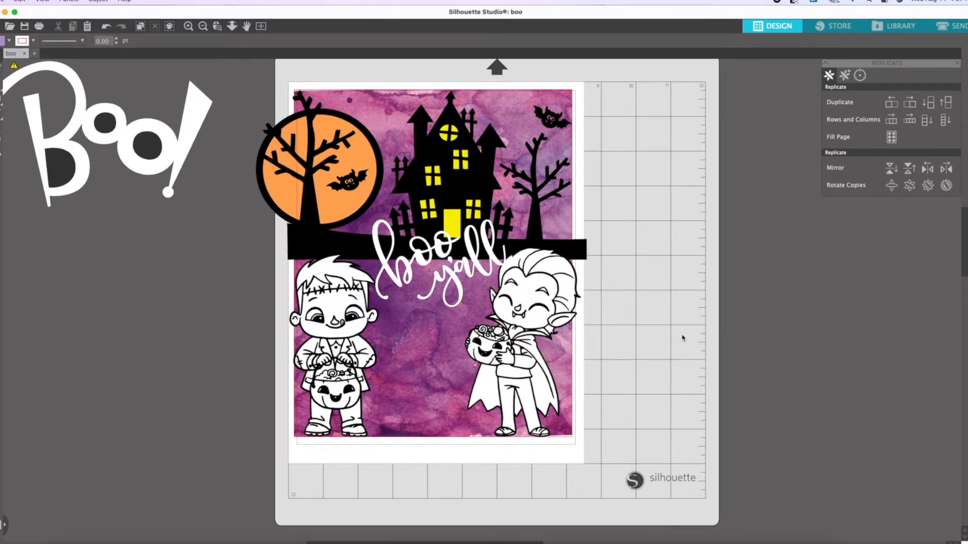
{"action": "left_click_drag", "start_coordinate": [536, 302], "coordinate": [783, 319]}
{"action": "left_click_drag", "start_coordinate": [332, 323], "coordinate": [146, 320]}
{"action": "left_click_drag", "start_coordinate": [439, 262], "coordinate": [154, 221]}
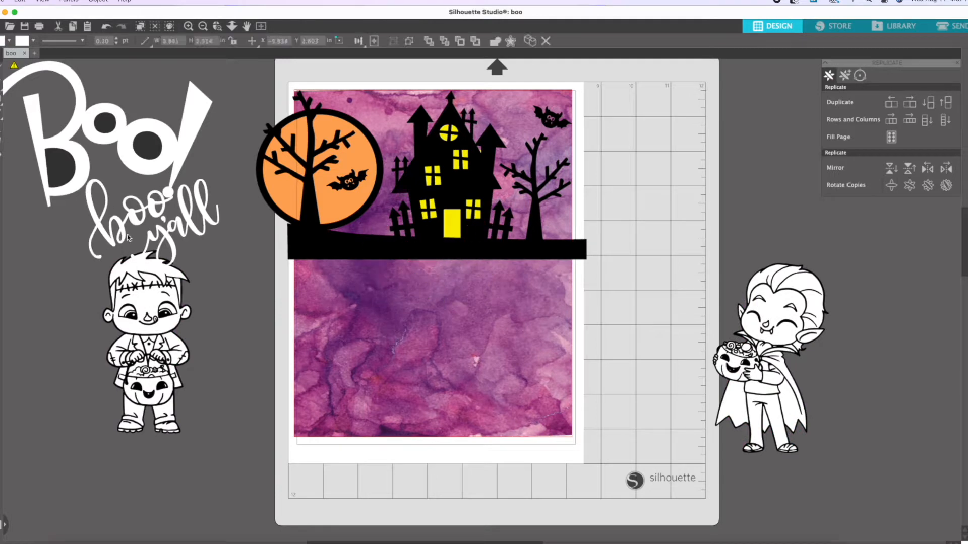
Draw a rectangle about 8.07 × 5.08 in over the purple paper below the black ground strip.
{"action": "left_click", "coordinate": [237, 242]}
{"action": "left_click", "coordinate": [1, 99]}
{"action": "left_click", "coordinate": [11, 100]}
{"action": "left_click_drag", "start_coordinate": [294, 260], "coordinate": [574, 437]}
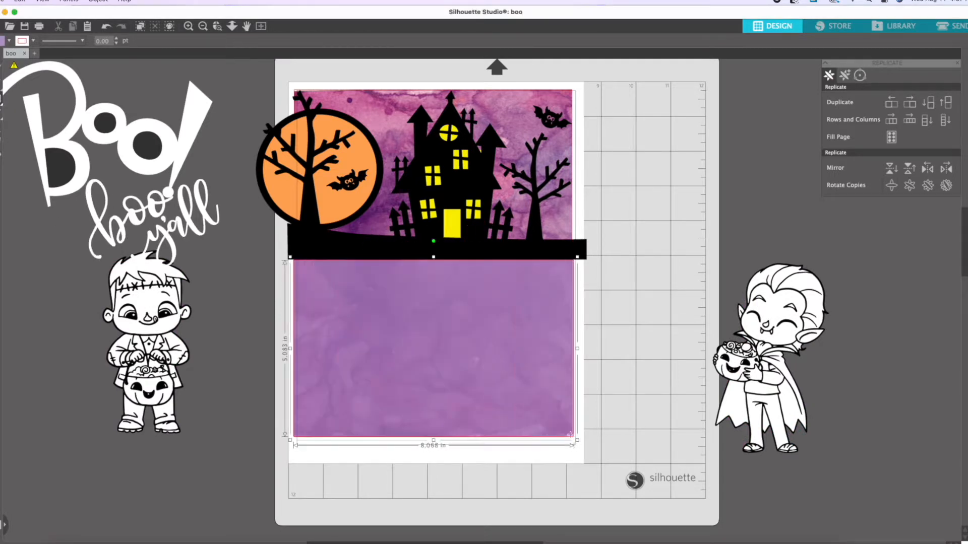
Fill the lower rectangle with the green paper DSC_0021.jpg from the TLC DESIGNS Watercolor Naturals Digi Paper folder.
{"action": "left_click", "coordinate": [64, 543]}
{"action": "scroll", "coordinate": [612, 286], "scroll_direction": "down", "scroll_amount": 5}
{"action": "scroll", "coordinate": [612, 286], "scroll_direction": "up", "scroll_amount": 5}
{"action": "left_click_drag", "start_coordinate": [606, 308], "coordinate": [388, 311]}
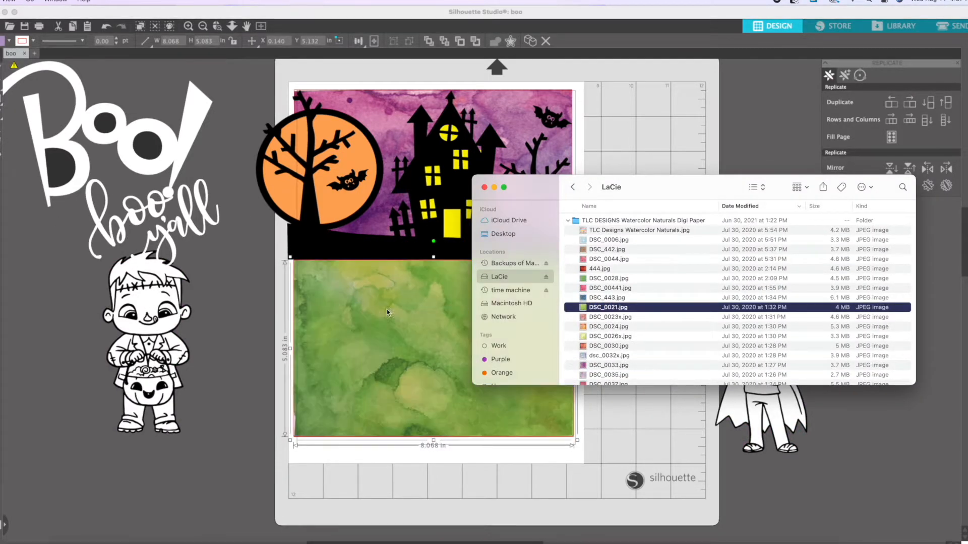
{"action": "left_click", "coordinate": [640, 422]}
Place both characters on the green paper and enlarge the "boo y'all" lettering to about 5.24 × 3.43 in over the house.
{"action": "left_click_drag", "start_coordinate": [778, 327], "coordinate": [528, 308]}
{"action": "left_click_drag", "start_coordinate": [146, 343], "coordinate": [348, 348]}
{"action": "left_click_drag", "start_coordinate": [172, 244], "coordinate": [456, 271]}
{"action": "left_click_drag", "start_coordinate": [462, 289], "coordinate": [467, 269]}
{"action": "left_click_drag", "start_coordinate": [514, 185], "coordinate": [563, 155]}
{"action": "left_click_drag", "start_coordinate": [508, 224], "coordinate": [488, 229]}
{"action": "left_click", "coordinate": [652, 225]}
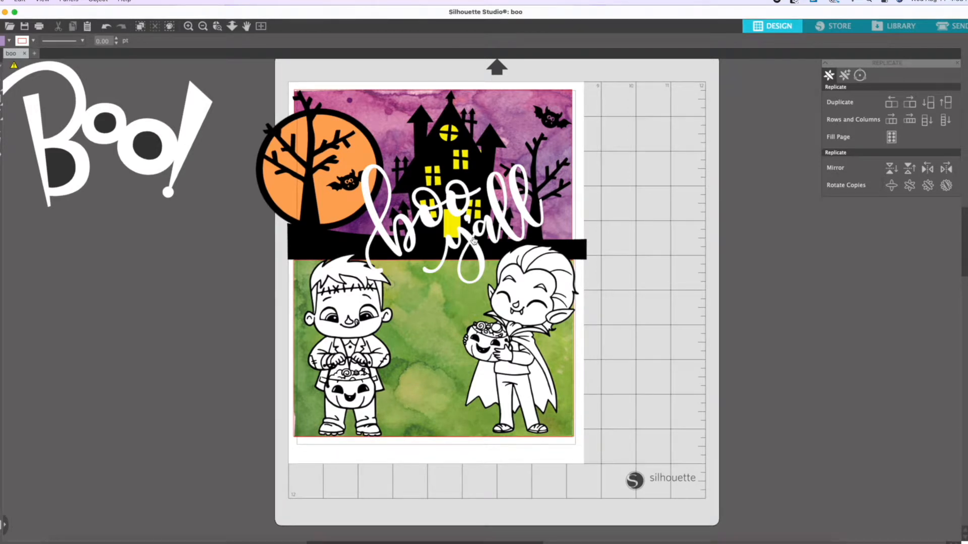
Move the lettering off the page and try shifting the green paper down from the ground strip.
{"action": "left_click_drag", "start_coordinate": [479, 242], "coordinate": [735, 241]}
{"action": "left_click_drag", "start_coordinate": [441, 294], "coordinate": [442, 319]}
{"action": "left_click", "coordinate": [658, 365]}
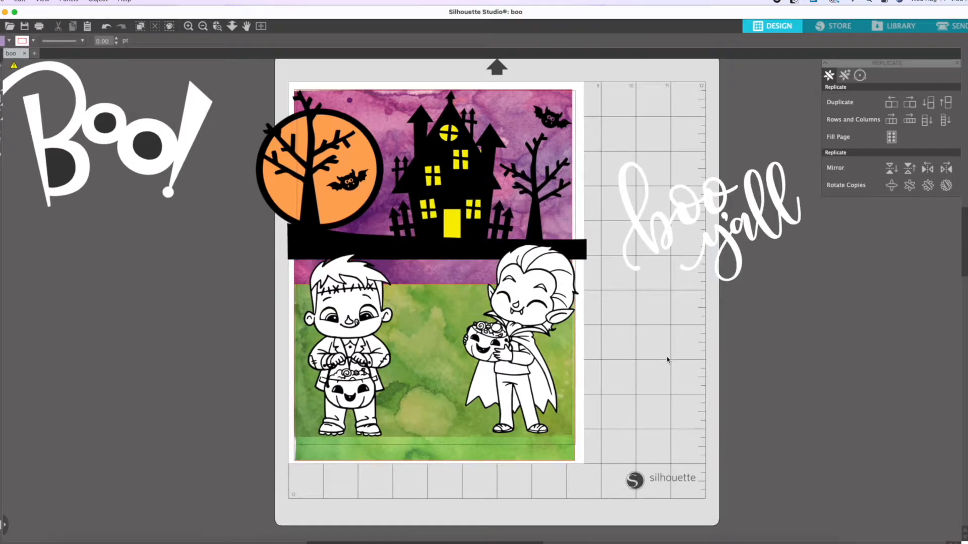
{"action": "key", "text": "super+z"}
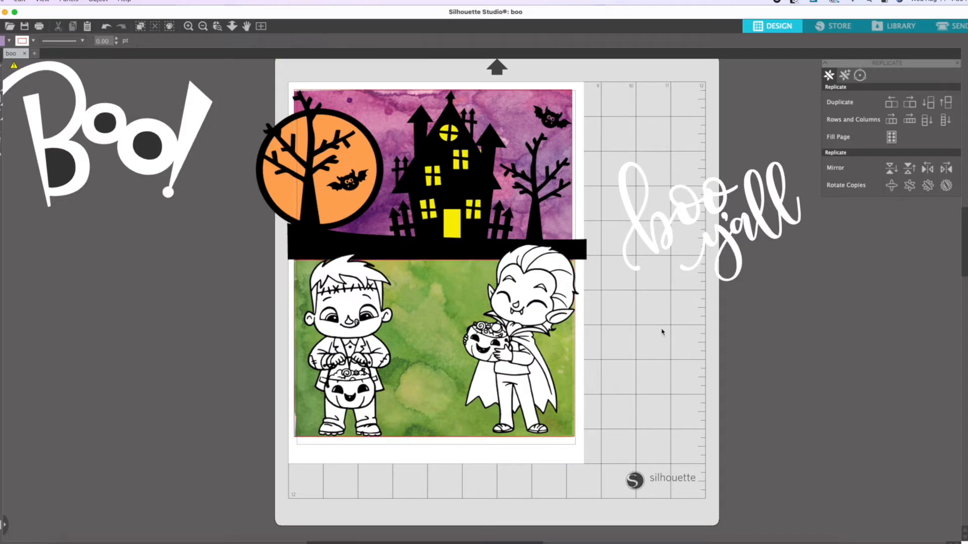
Lower the haunted house scene, green paper and upper bat, and place the "boo y'all" lettering at the top of the page.
{"action": "left_click_drag", "start_coordinate": [457, 247], "coordinate": [457, 356]}
{"action": "left_click_drag", "start_coordinate": [550, 119], "coordinate": [543, 168]}
{"action": "left_click_drag", "start_coordinate": [682, 213], "coordinate": [415, 147]}
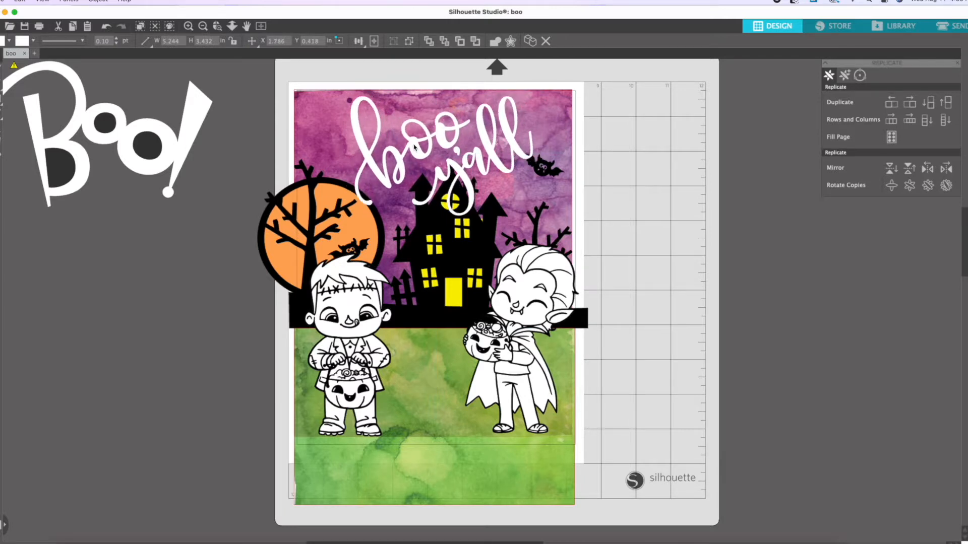
Ungroup the haunted house scene and select the moon circle on its own.
{"action": "left_click", "coordinate": [419, 273]}
{"action": "right_click", "coordinate": [365, 231]}
{"action": "left_click", "coordinate": [675, 297]}
{"action": "left_click", "coordinate": [675, 296]}
{"action": "left_click_drag", "start_coordinate": [374, 219], "coordinate": [366, 221]}
{"action": "right_click", "coordinate": [361, 221]}
{"action": "left_click", "coordinate": [379, 385]}
Try beige and white fills on the moon circle and settle on light grey.
{"action": "left_click", "coordinate": [966, 96]}
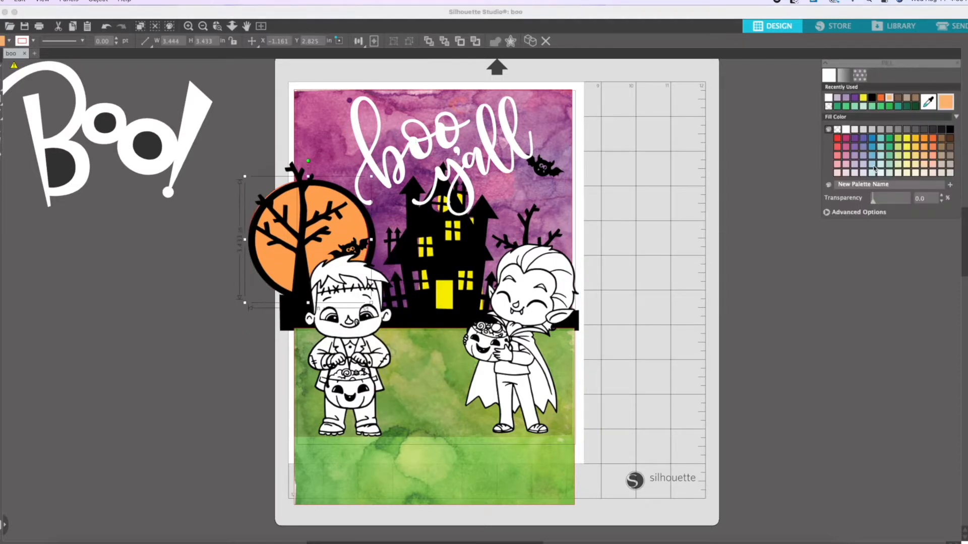
{"action": "left_click", "coordinate": [953, 169]}
{"action": "left_click", "coordinate": [746, 164]}
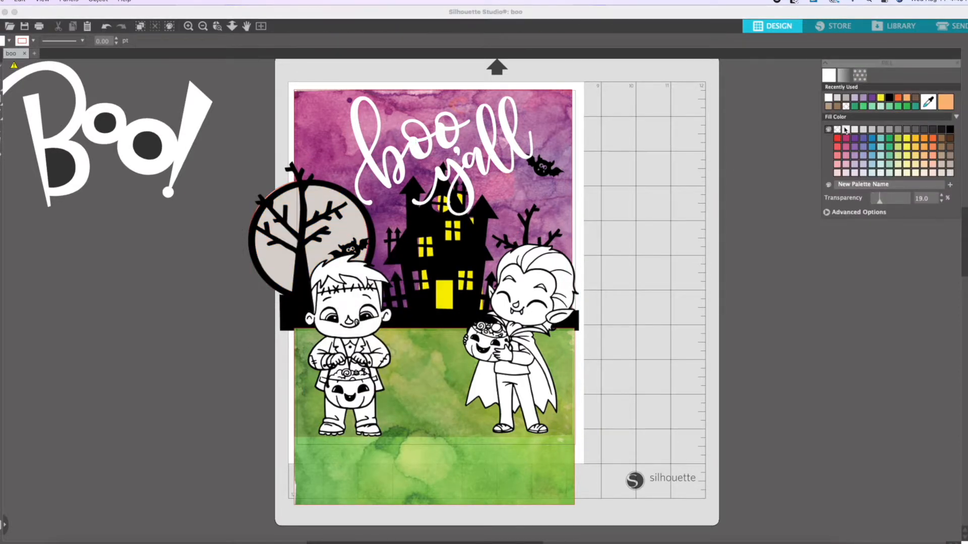
{"action": "left_click", "coordinate": [353, 222]}
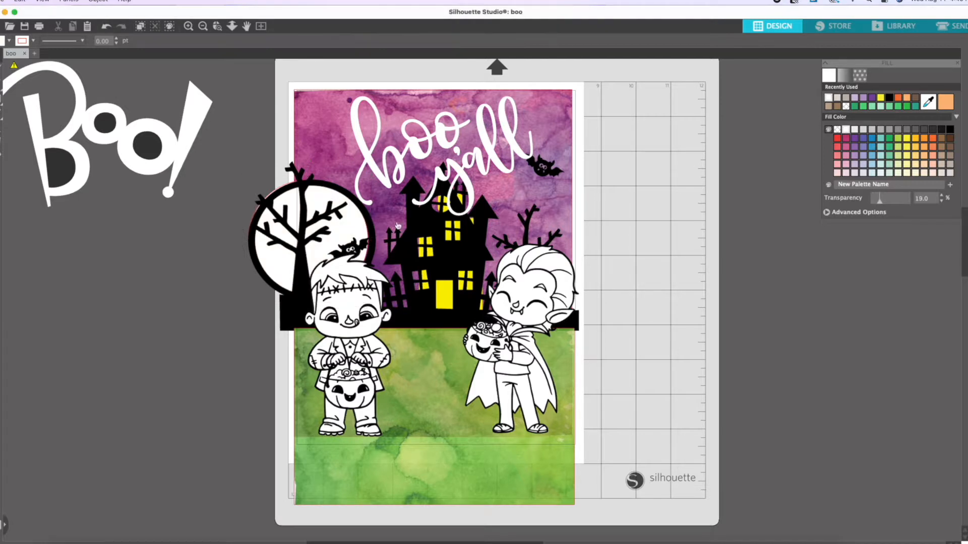
{"action": "left_click", "coordinate": [360, 225]}
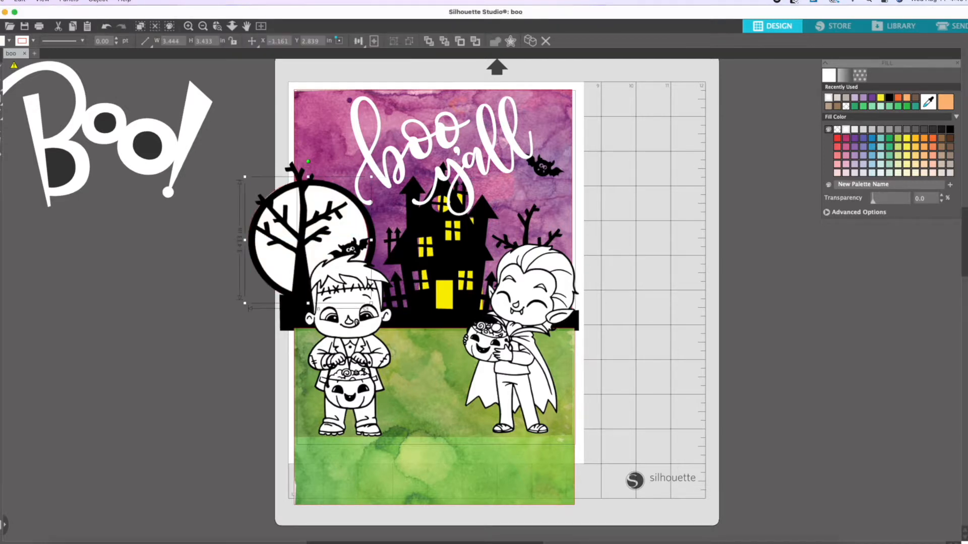
{"action": "left_click", "coordinate": [860, 130]}
{"action": "left_click", "coordinate": [336, 247]}
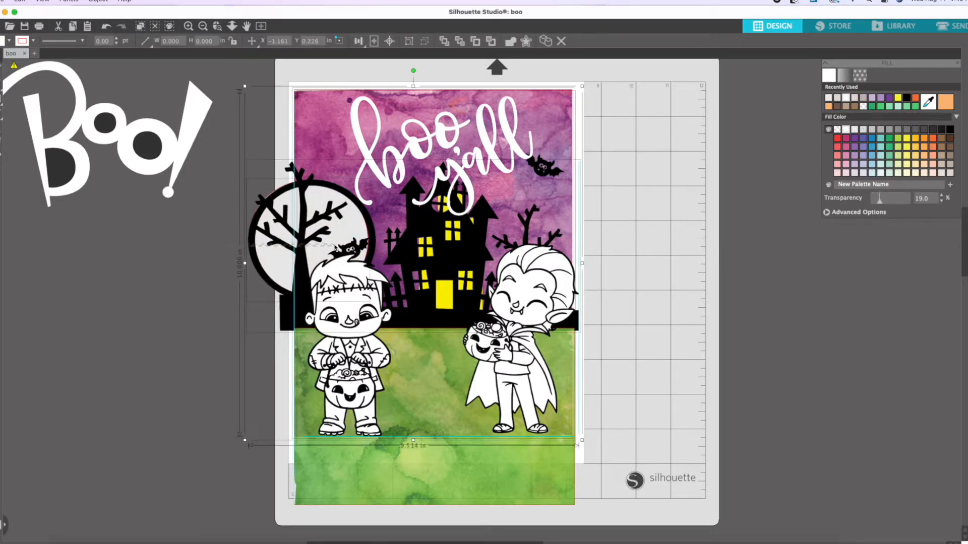
Move both characters off the page, beside each other.
{"action": "left_click_drag", "start_coordinate": [345, 322], "coordinate": [734, 323]}
{"action": "left_click", "coordinate": [648, 312]}
{"action": "left_click_drag", "start_coordinate": [522, 343], "coordinate": [816, 357]}
Move the moon and house silhouette off the page together and put the yellow window shapes back behind the house.
{"action": "left_click", "coordinate": [215, 246]}
{"action": "left_click", "coordinate": [283, 258]}
{"action": "left_click", "coordinate": [302, 282], "text": "shift"}
{"action": "right_click", "coordinate": [277, 253]}
{"action": "left_click", "coordinate": [307, 421]}
{"action": "left_click_drag", "start_coordinate": [347, 268], "coordinate": [98, 295]}
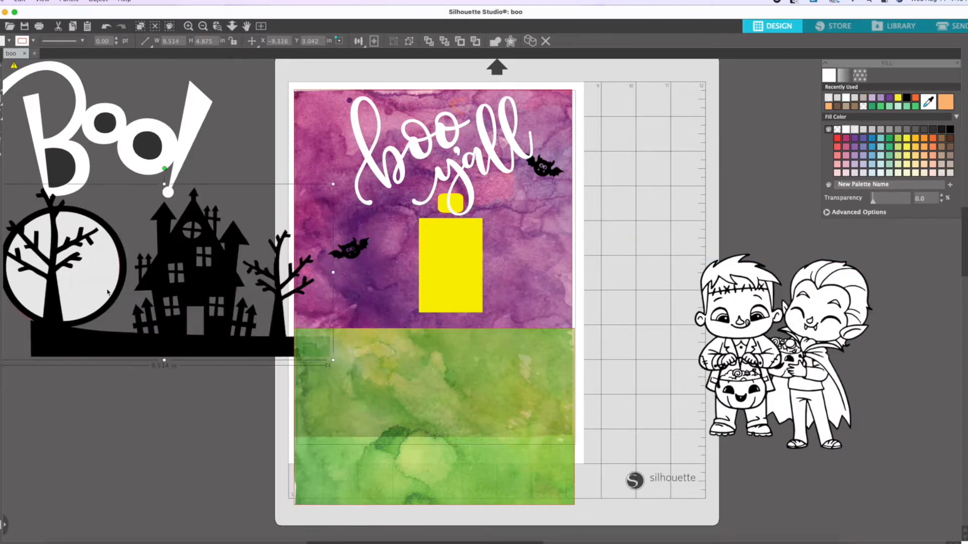
{"action": "left_click_drag", "start_coordinate": [460, 251], "coordinate": [215, 287]}
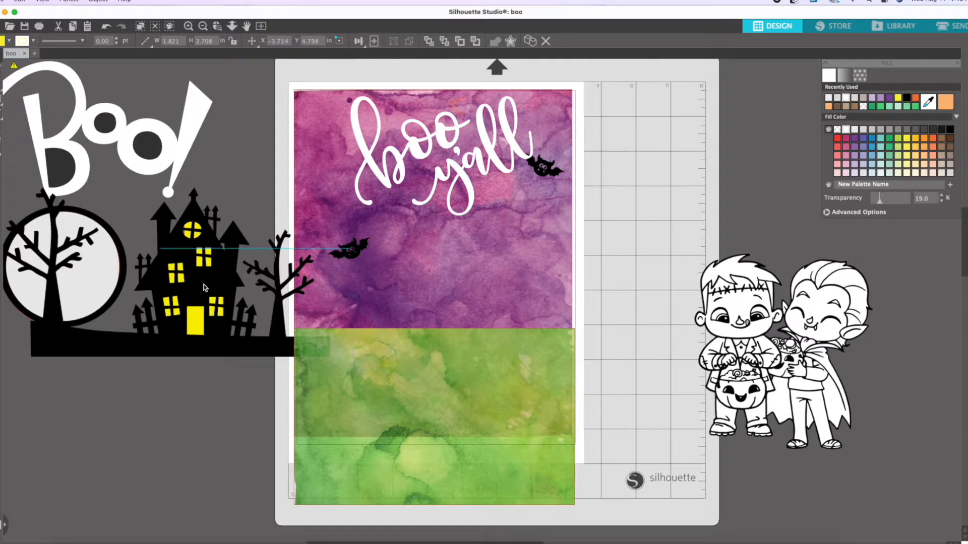
Move the "Boo!" lettering out of the way and regroup the moon, bat, house silhouette and yellow window shapes.
{"action": "left_click_drag", "start_coordinate": [169, 164], "coordinate": [887, 249]}
{"action": "scroll", "coordinate": [392, 223], "scroll_direction": "left", "scroll_amount": 5}
{"action": "left_click_drag", "start_coordinate": [392, 223], "coordinate": [324, 312]}
{"action": "right_click", "coordinate": [333, 323]}
{"action": "left_click", "coordinate": [350, 490]}
{"action": "right_click", "coordinate": [223, 285]}
{"action": "left_click", "coordinate": [242, 522]}
{"action": "left_click_drag", "start_coordinate": [144, 186], "coordinate": [216, 273]}
{"action": "right_click", "coordinate": [217, 273]}
{"action": "left_click", "coordinate": [267, 440]}
Shorten the green paper to the purple background's lower edge and place the grouped haunted house scene back on the page.
{"action": "left_click", "coordinate": [756, 371]}
{"action": "left_click", "coordinate": [585, 463]}
{"action": "left_click_drag", "start_coordinate": [562, 508], "coordinate": [562, 436]}
{"action": "left_click_drag", "start_coordinate": [335, 267], "coordinate": [596, 239]}
{"action": "left_click", "coordinate": [750, 262]}
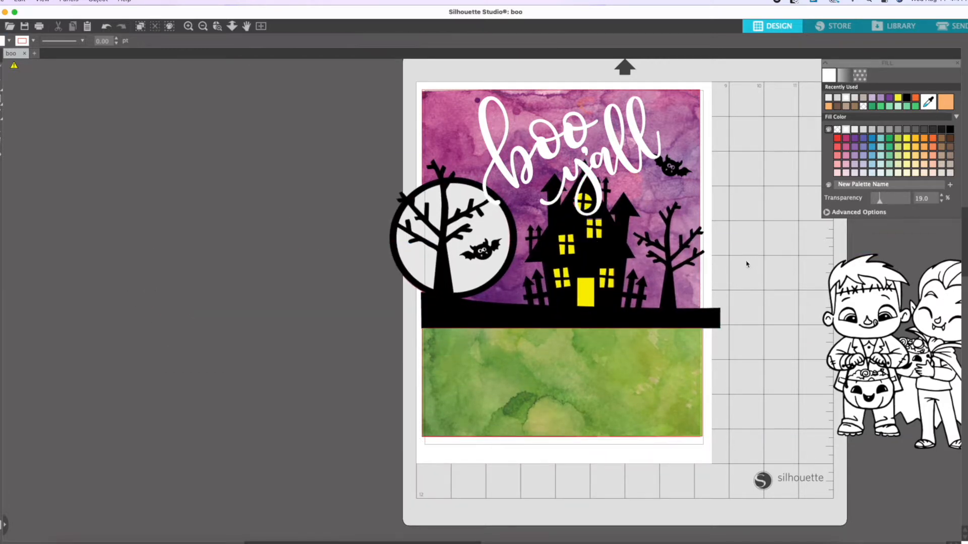
Nudge the "boo y'all" lettering and place a mirrored copy of the bat in the page's upper left corner.
{"action": "mouse_move", "coordinate": [585, 184]}
{"action": "left_mouse_down"}
{"action": "mouse_move", "coordinate": [555, 174]}
{"action": "mouse_move", "coordinate": [579, 184]}
{"action": "left_mouse_up"}
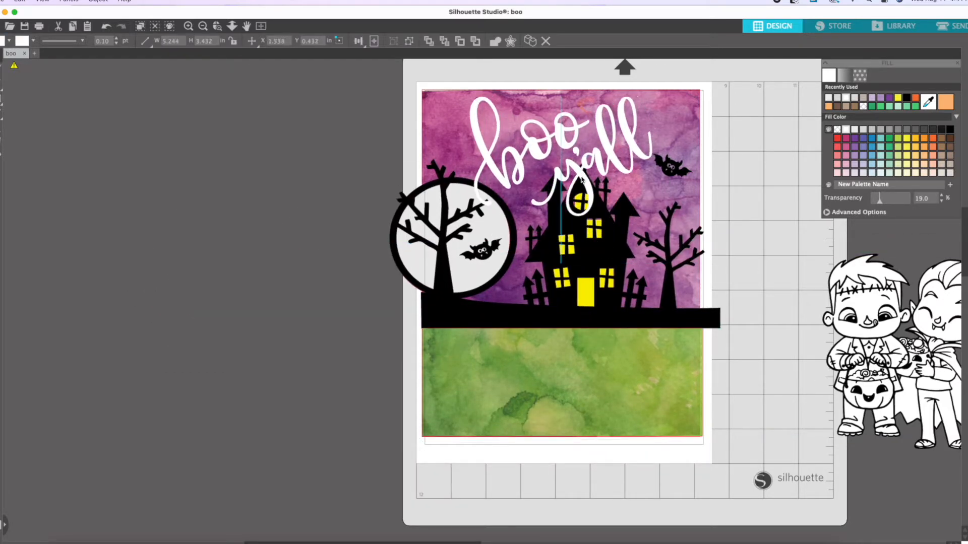
{"action": "right_click", "coordinate": [671, 167]}
{"action": "left_click", "coordinate": [706, 256]}
{"action": "left_click", "coordinate": [106, 27]}
{"action": "right_click", "coordinate": [678, 164]}
{"action": "left_click", "coordinate": [729, 242]}
{"action": "left_click", "coordinate": [741, 217]}
{"action": "left_click", "coordinate": [757, 164]}
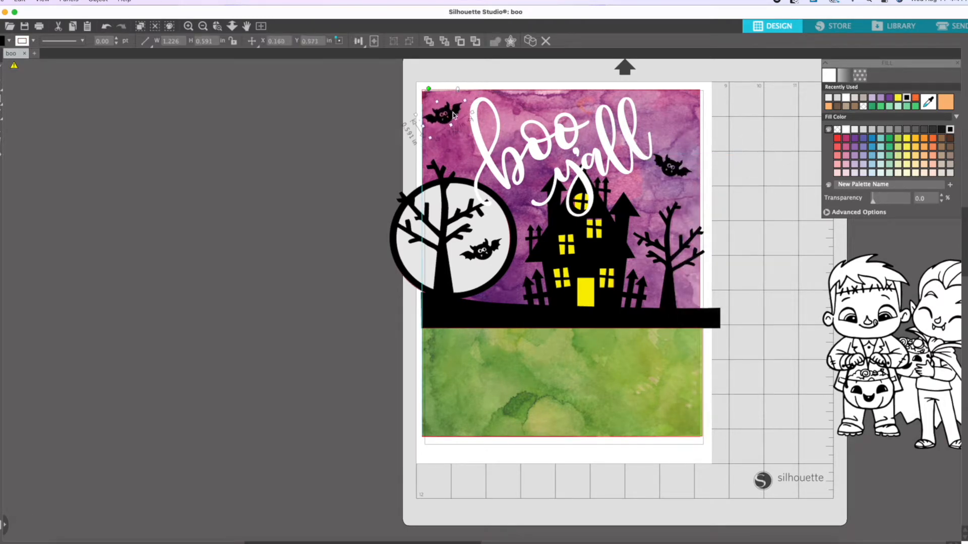
Try purple, green, yellow and magenta fills on the "boo y'all" lettering.
{"action": "left_click_drag", "start_coordinate": [523, 161], "coordinate": [530, 169]}
{"action": "left_click", "coordinate": [717, 136]}
{"action": "left_click", "coordinate": [855, 138]}
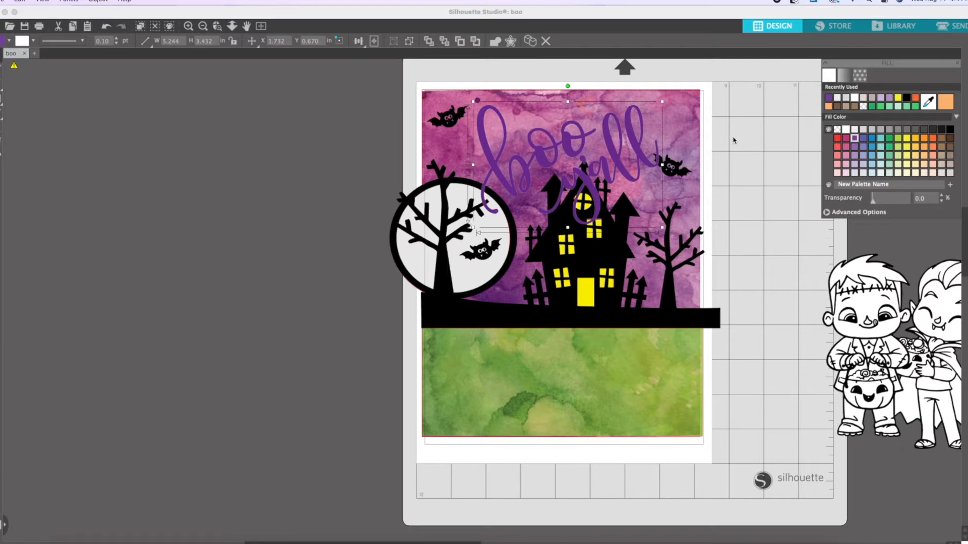
{"action": "left_click", "coordinate": [871, 106]}
{"action": "left_click", "coordinate": [907, 99]}
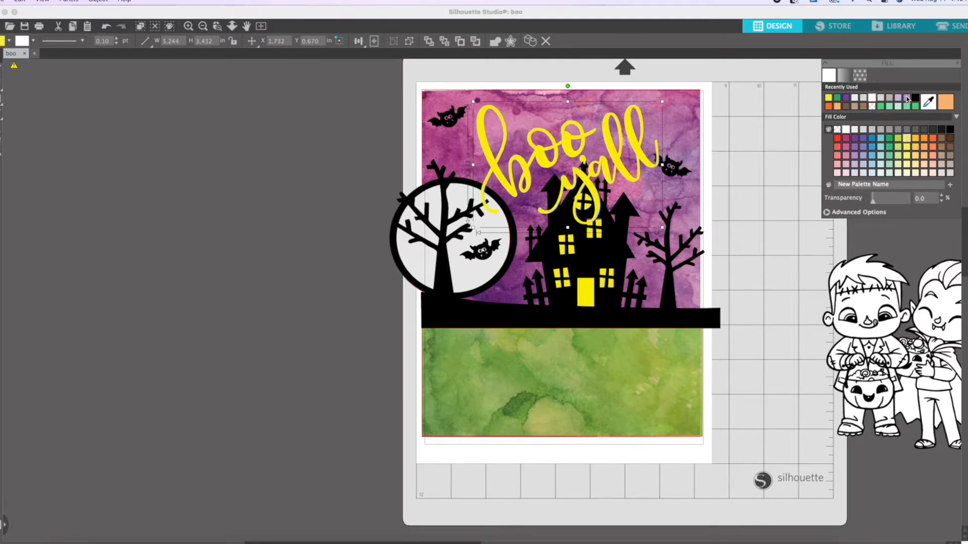
{"action": "left_click", "coordinate": [847, 139]}
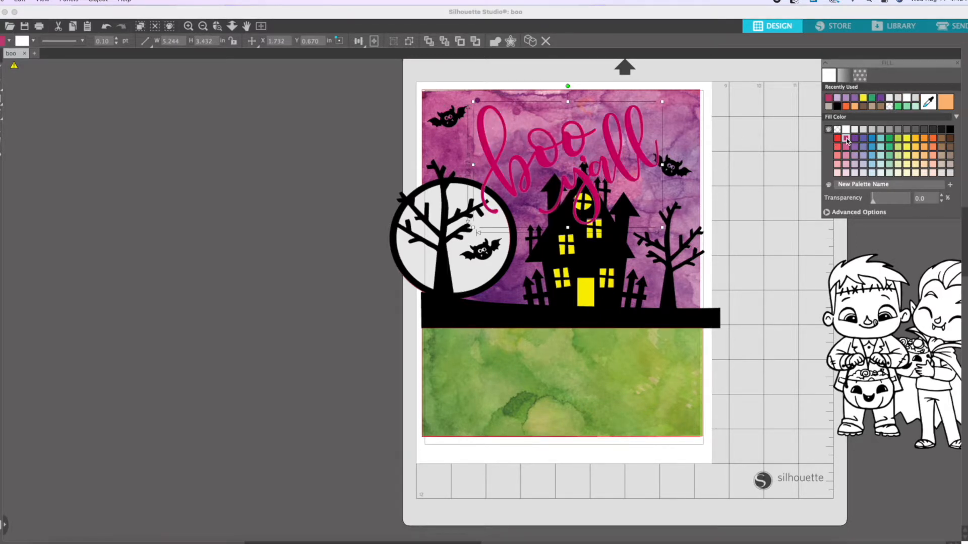
{"action": "left_click", "coordinate": [855, 138]}
Browse the fill patterns, fill the "boo y'all" lettering black and move it toward the page's upper right corner.
{"action": "left_click", "coordinate": [859, 75]}
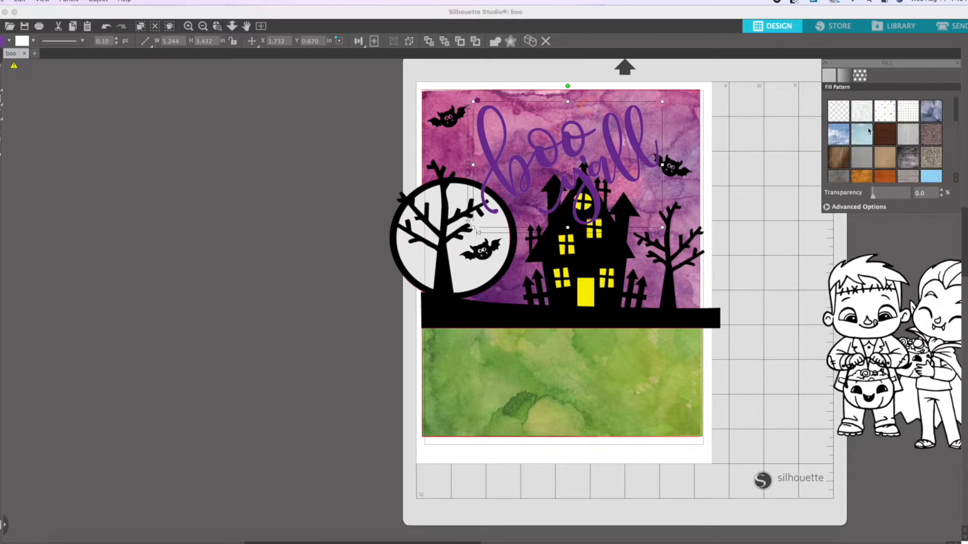
{"action": "scroll", "coordinate": [877, 141], "scroll_direction": "down", "scroll_amount": 5}
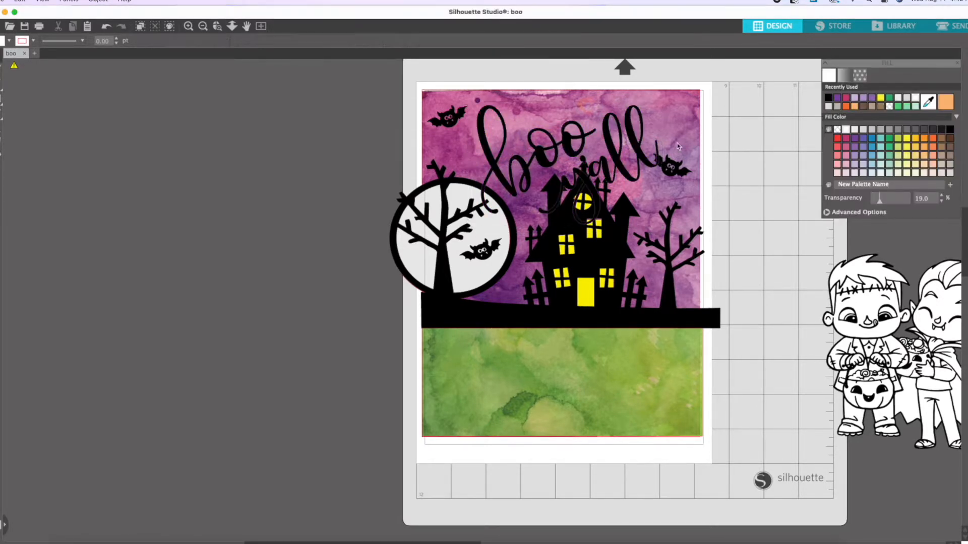
{"action": "left_click_drag", "start_coordinate": [625, 167], "coordinate": [651, 144]}
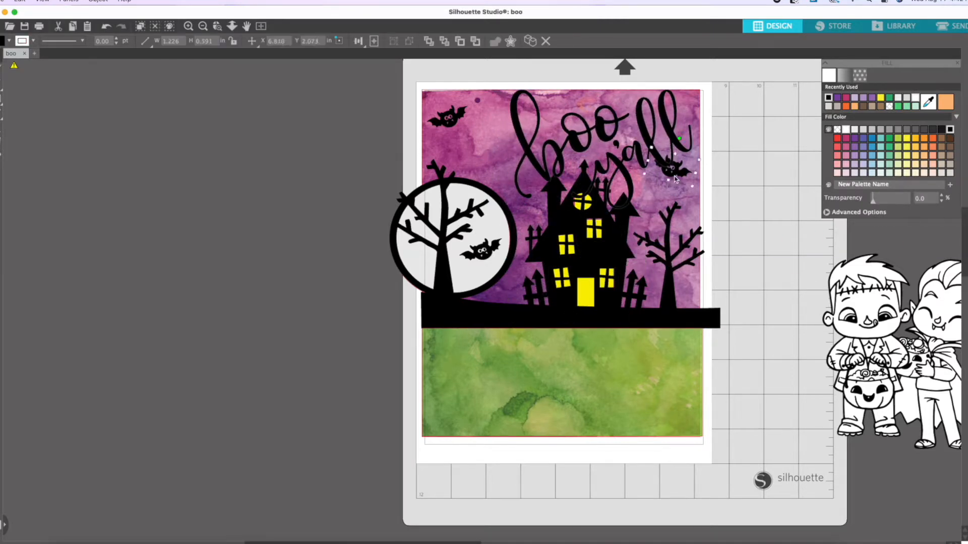
Shift the haunted house scene left until its ground ends at the backgrounds' right edge and nudge the "boo y'all" lettering right.
{"action": "left_click_drag", "start_coordinate": [593, 244], "coordinate": [576, 244]}
{"action": "left_click", "coordinate": [745, 244]}
{"action": "left_click_drag", "start_coordinate": [650, 144], "coordinate": [655, 145]}
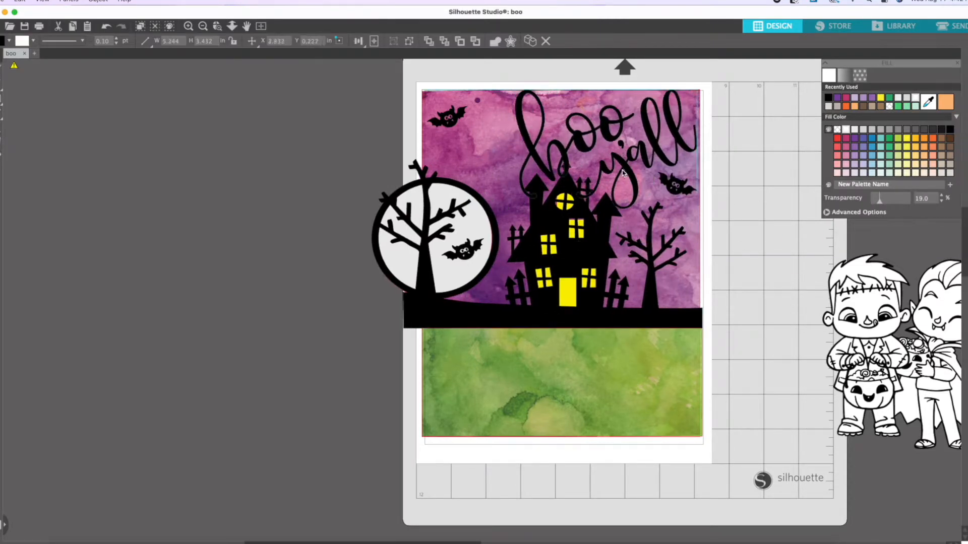
Try a light grey fill on the "boo y'all" lettering and settle on white.
{"action": "left_click", "coordinate": [863, 129]}
{"action": "left_click", "coordinate": [766, 162]}
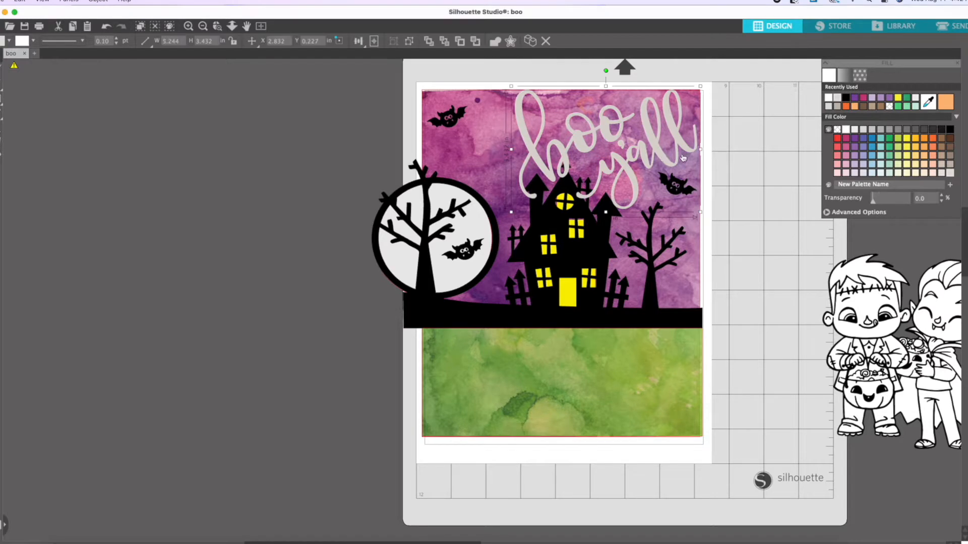
{"action": "left_click", "coordinate": [846, 130]}
Lower the haunted house scene slightly and shift the "boo y'all" lettering left.
{"action": "left_click_drag", "start_coordinate": [561, 270], "coordinate": [561, 287]}
{"action": "left_click", "coordinate": [745, 247]}
{"action": "left_click_drag", "start_coordinate": [655, 204], "coordinate": [633, 204]}
{"action": "left_click", "coordinate": [746, 202]}
{"action": "left_click", "coordinate": [746, 201]}
{"action": "left_click_drag", "start_coordinate": [648, 155], "coordinate": [626, 162]}
Tilt the "boo y'all" lettering slightly clockwise and ungroup it into separate words.
{"action": "left_click_drag", "start_coordinate": [583, 74], "coordinate": [612, 73]}
{"action": "right_click", "coordinate": [592, 160]}
{"action": "left_click", "coordinate": [616, 329]}
Move "boo" left of "y'all" and place the loose bat above the gap between the words.
{"action": "left_click", "coordinate": [766, 277]}
{"action": "left_click_drag", "start_coordinate": [557, 144], "coordinate": [525, 163]}
{"action": "left_click_drag", "start_coordinate": [634, 177], "coordinate": [619, 130]}
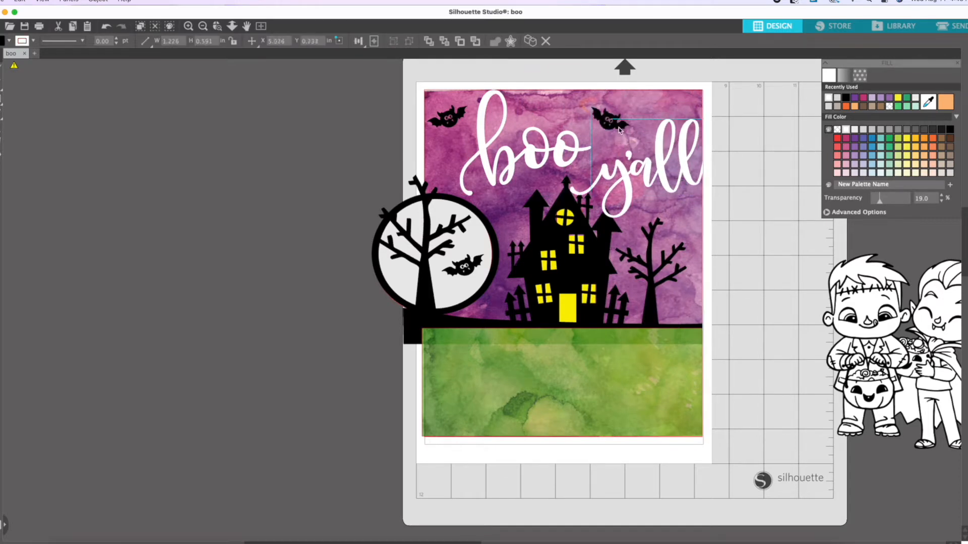
{"action": "left_click_drag", "start_coordinate": [685, 176], "coordinate": [678, 174]}
{"action": "left_click", "coordinate": [758, 182]}
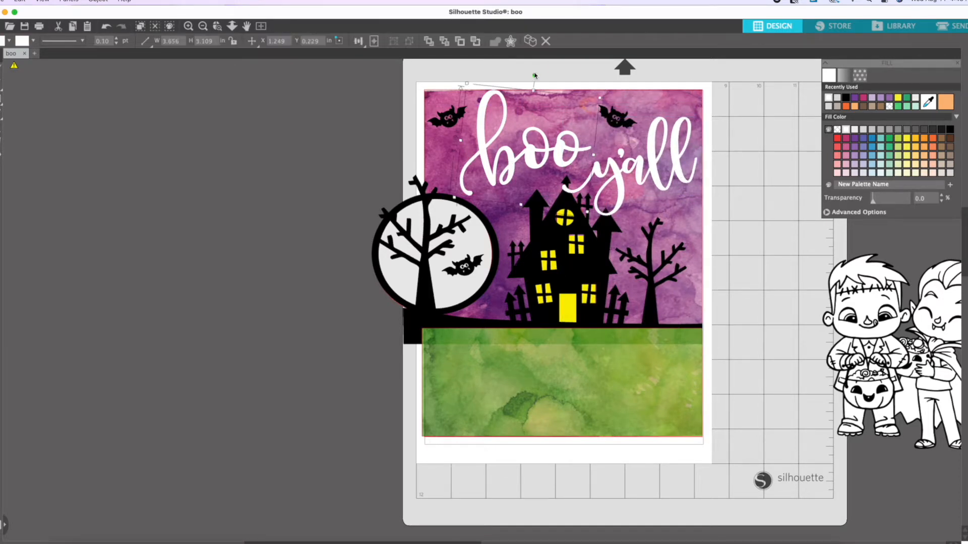
Rotate "boo" slightly counterclockwise and move "y'all" up beside it.
{"action": "left_click_drag", "start_coordinate": [535, 75], "coordinate": [520, 76]}
{"action": "left_click_drag", "start_coordinate": [545, 162], "coordinate": [551, 159]}
{"action": "left_click", "coordinate": [756, 185]}
{"action": "left_click", "coordinate": [623, 177]}
{"action": "left_click_drag", "start_coordinate": [703, 263], "coordinate": [704, 263]}
{"action": "left_click", "coordinate": [760, 187]}
{"action": "left_click_drag", "start_coordinate": [638, 178], "coordinate": [639, 159]}
Send the green paper backward behind the haunted house scene and place Frankenstein and Dracula in front of the house.
{"action": "right_click", "coordinate": [645, 406]}
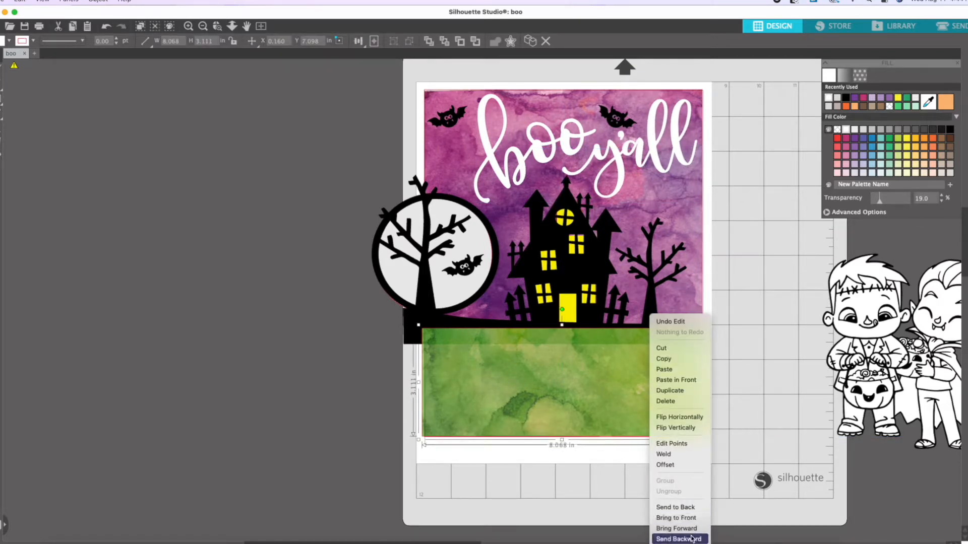
{"action": "left_click", "coordinate": [620, 528]}
{"action": "left_click_drag", "start_coordinate": [865, 324], "coordinate": [523, 324]}
{"action": "left_click_drag", "start_coordinate": [944, 329], "coordinate": [645, 316]}
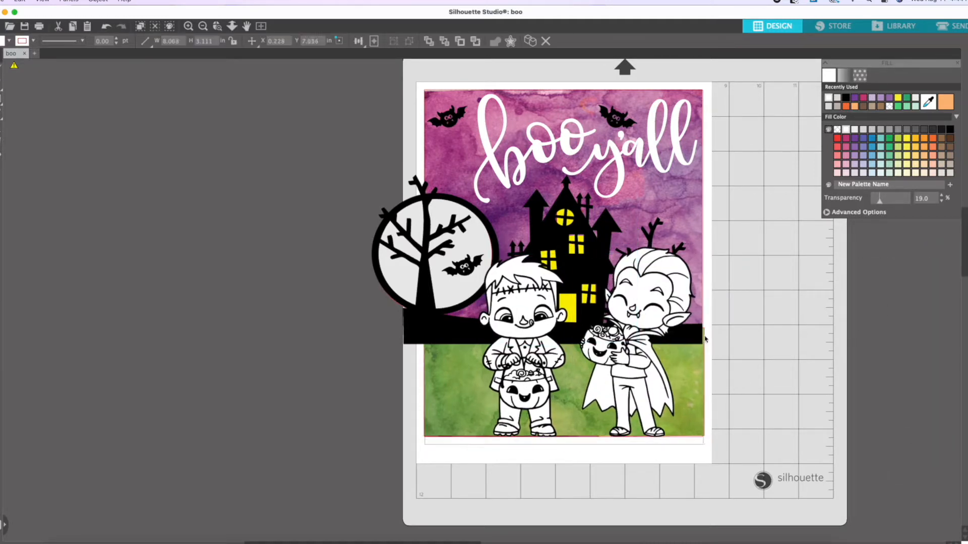
Nudge the green paper to line up with the edges of the purple background.
{"action": "left_click_drag", "start_coordinate": [699, 339], "coordinate": [698, 340]}
{"action": "left_click", "coordinate": [697, 315]}
{"action": "left_click", "coordinate": [423, 320]}
{"action": "left_click", "coordinate": [444, 314], "text": "shift"}
{"action": "left_click", "coordinate": [371, 332]}
{"action": "left_click", "coordinate": [432, 356]}
Nudge the haunted house scene right to the backgrounds' left edge and make the green paper fully opaque.
{"action": "left_click", "coordinate": [453, 293]}
{"action": "left_click", "coordinate": [400, 263]}
{"action": "key", "text": "Right"}
{"action": "key", "text": "Right"}
{"action": "key", "text": "Right"}
{"action": "key", "text": "Right"}
{"action": "key", "text": "Right"}
{"action": "key", "text": "Right"}
{"action": "key", "text": "Right"}
{"action": "key", "text": "Right"}
{"action": "key", "text": "Right"}
{"action": "key", "text": "Right"}
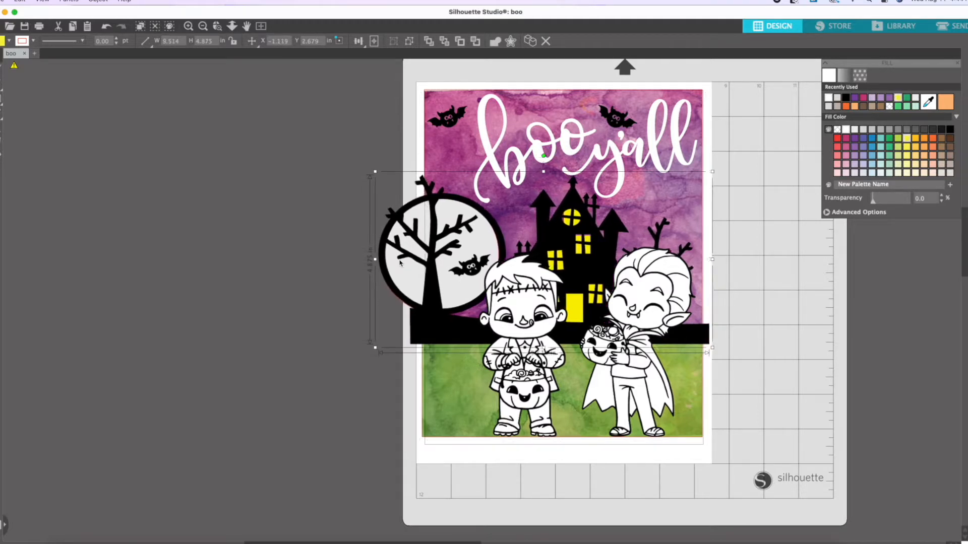
{"action": "key", "text": "Right"}
{"action": "key", "text": "Right"}
{"action": "key", "text": "Right"}
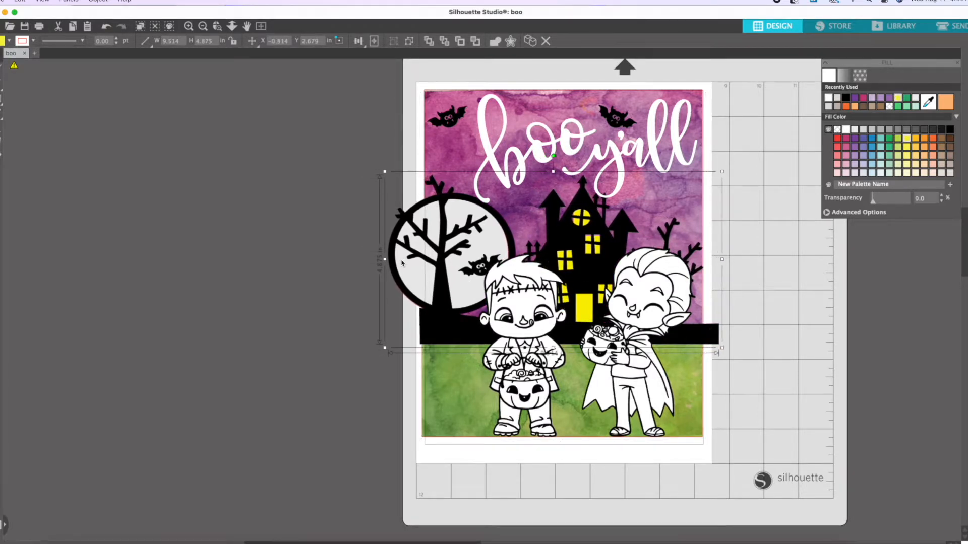
{"action": "left_click", "coordinate": [796, 351]}
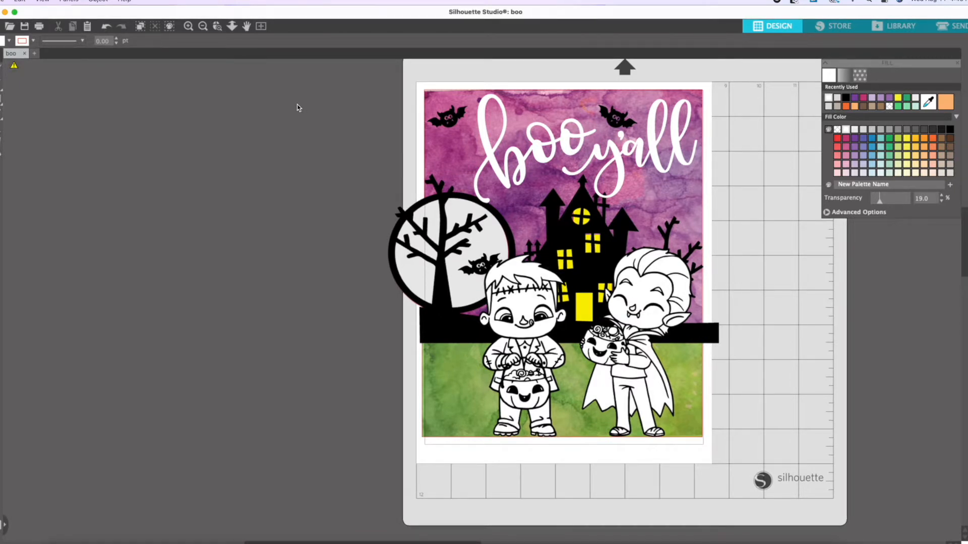
{"action": "left_click", "coordinate": [695, 206]}
{"action": "left_click", "coordinate": [787, 227]}
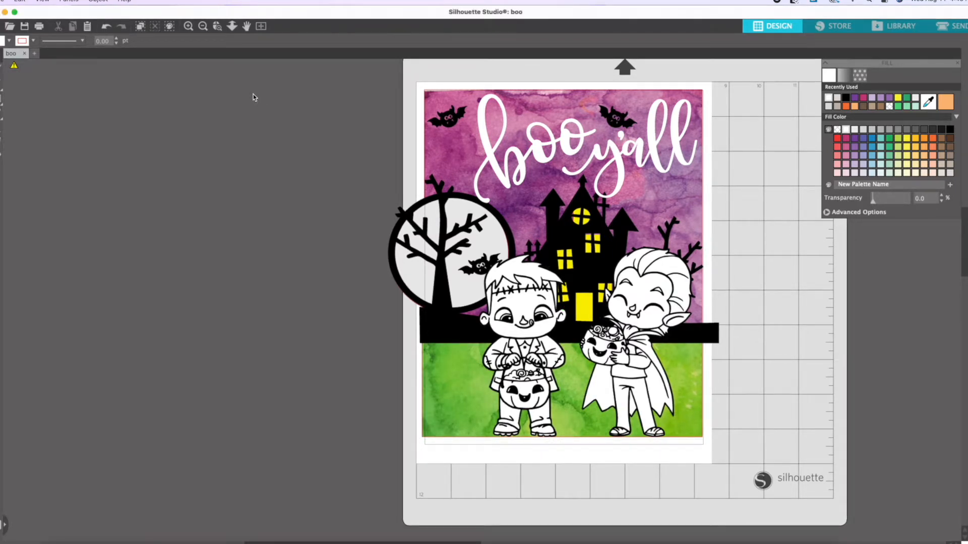
{"action": "left_click_drag", "start_coordinate": [616, 157], "coordinate": [782, 240]}
{"action": "left_click_drag", "start_coordinate": [535, 160], "coordinate": [772, 176]}
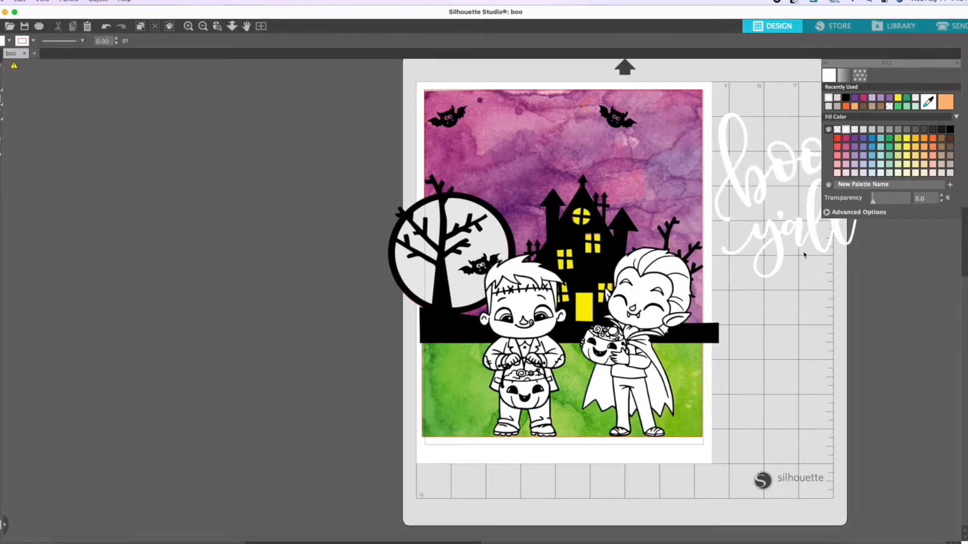
{"action": "left_click", "coordinate": [109, 27]}
{"action": "left_click", "coordinate": [108, 28]}
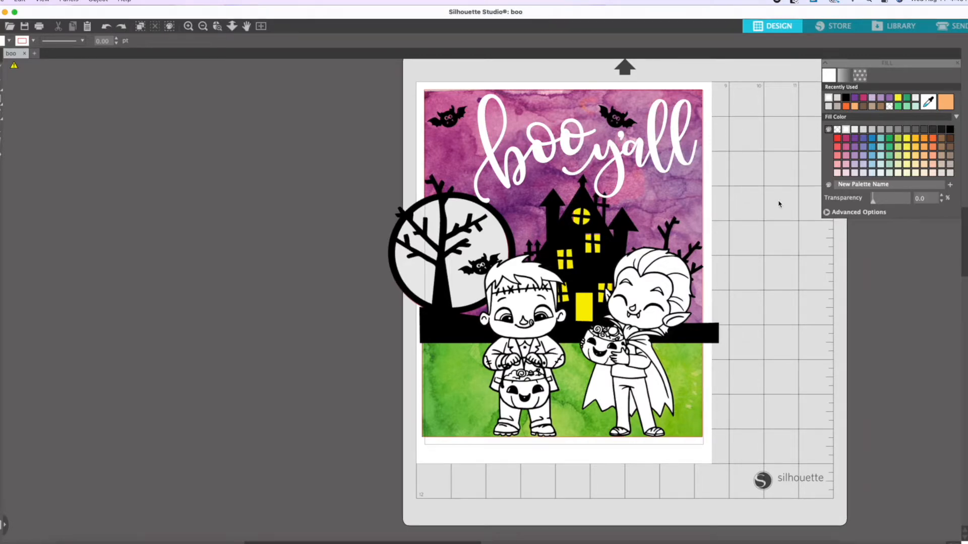
Move Dracula and Frankenstein off the page to its left side.
{"action": "left_click_drag", "start_coordinate": [637, 309], "coordinate": [216, 242]}
{"action": "left_click_drag", "start_coordinate": [524, 322], "coordinate": [313, 293]}
{"action": "left_click", "coordinate": [839, 318]}
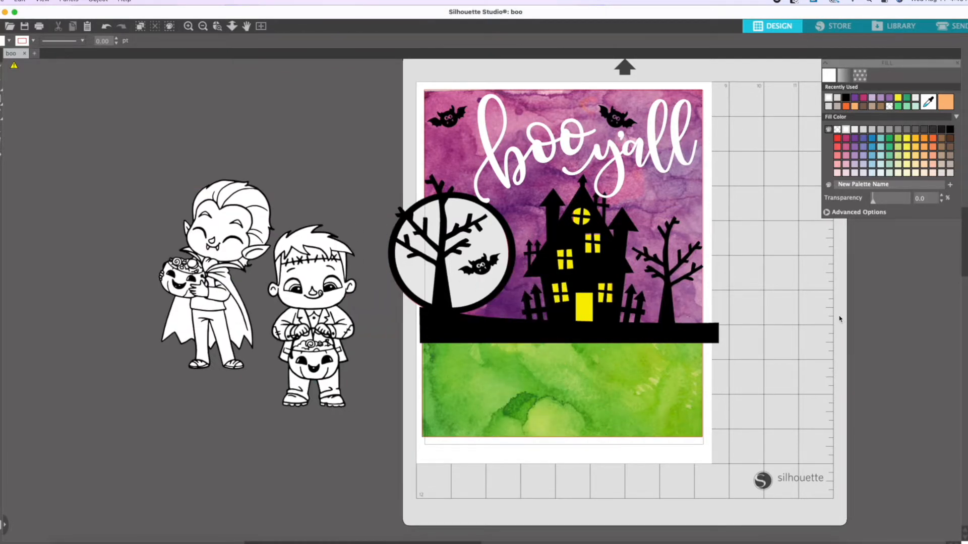
{"action": "left_click_drag", "start_coordinate": [394, 70], "coordinate": [717, 449]}
{"action": "mouse_move", "coordinate": [536, 202]}
{"action": "left_mouse_down"}
{"action": "mouse_move", "coordinate": [321, 196]}
{"action": "mouse_move", "coordinate": [515, 205]}
{"action": "left_mouse_up"}
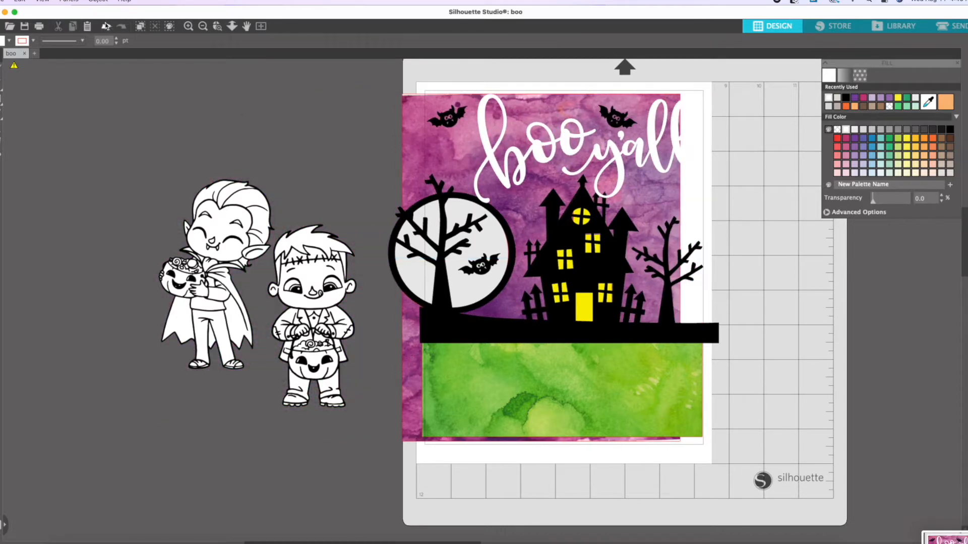
{"action": "left_click", "coordinate": [106, 26]}
{"action": "left_click", "coordinate": [106, 26]}
Separate the moon's bat from the haunted house scene and move all three bats off the page above the characters.
{"action": "left_click", "coordinate": [429, 126]}
{"action": "right_click", "coordinate": [481, 271]}
{"action": "left_click", "coordinate": [524, 434]}
{"action": "left_click", "coordinate": [477, 287]}
{"action": "left_click_drag", "start_coordinate": [417, 79], "coordinate": [707, 429]}
{"action": "right_click", "coordinate": [640, 340]}
{"action": "left_click", "coordinate": [664, 508]}
{"action": "left_click", "coordinate": [783, 387]}
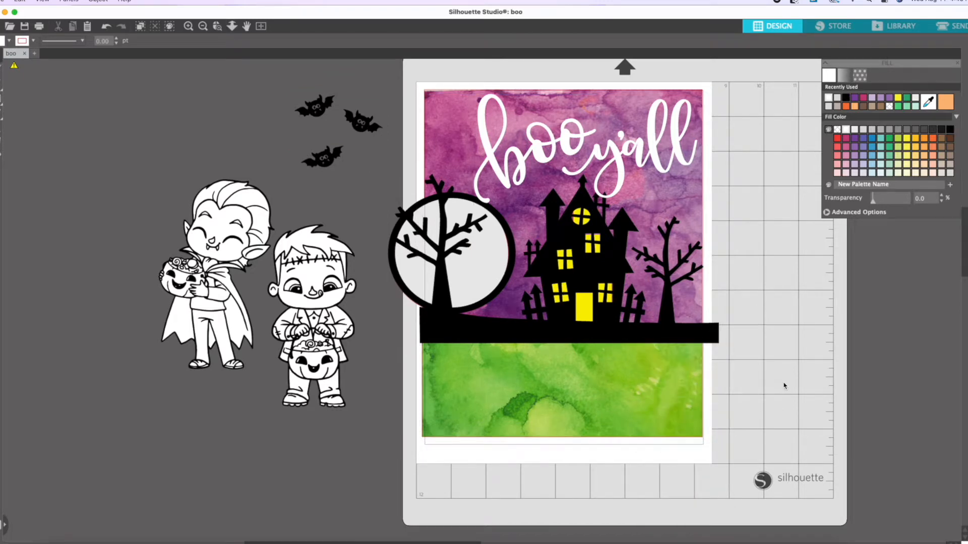
Create a new drawing and turn on its registration marks.
{"action": "left_click", "coordinate": [35, 54]}
{"action": "left_click", "coordinate": [859, 75]}
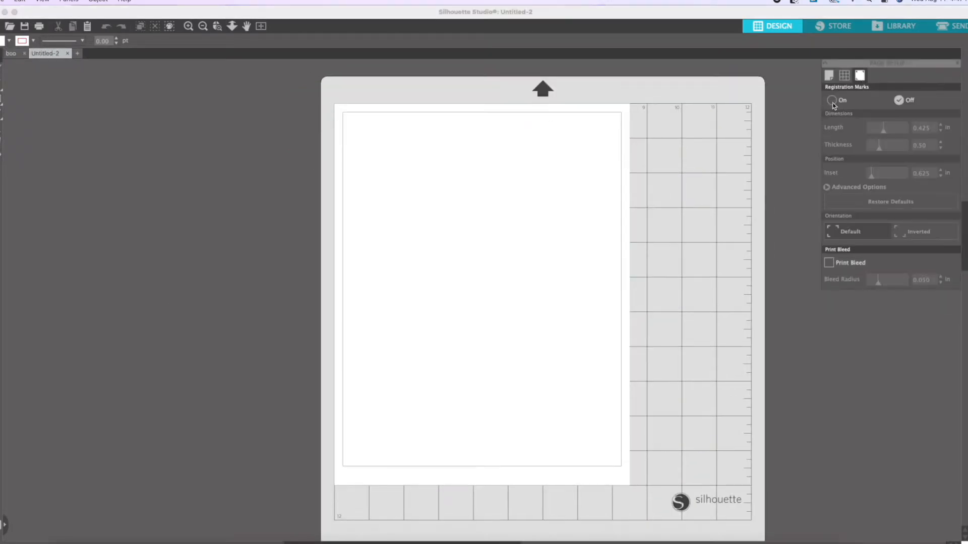
{"action": "left_click", "coordinate": [828, 75]}
Cut Dracula, Frankenstein and one bat from the boo drawing and paste them into the new drawing.
{"action": "left_click", "coordinate": [13, 53]}
{"action": "left_click_drag", "start_coordinate": [316, 107], "coordinate": [189, 134]}
{"action": "left_click_drag", "start_coordinate": [326, 158], "coordinate": [332, 94]}
{"action": "right_click", "coordinate": [303, 326]}
{"action": "left_click", "coordinate": [328, 364]}
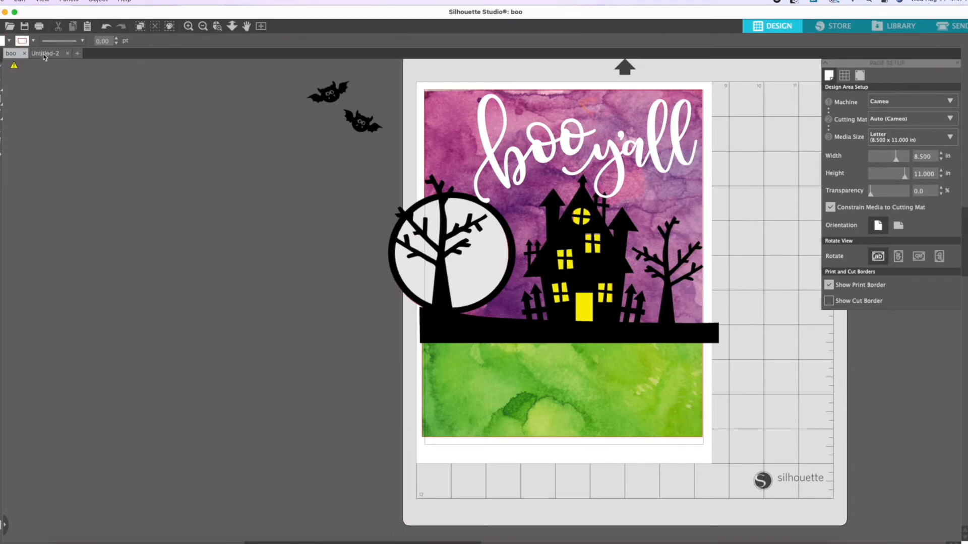
{"action": "left_click", "coordinate": [45, 54]}
{"action": "right_click", "coordinate": [445, 239]}
{"action": "left_click", "coordinate": [476, 283]}
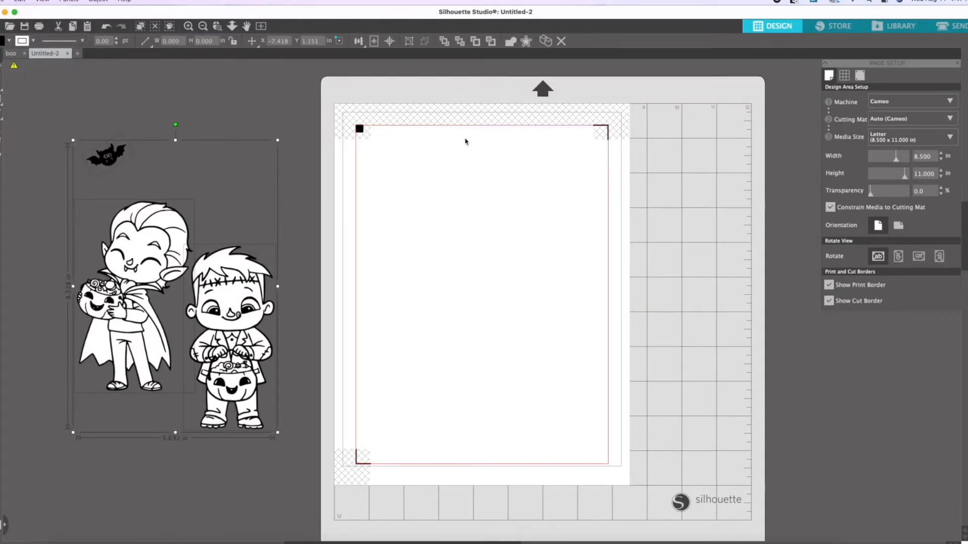
Save the new drawing as "frankie and dracula shadow box" in Downloads.
{"action": "left_click", "coordinate": [196, 86]}
{"action": "left_click", "coordinate": [2, 2]}
{"action": "mouse_move", "coordinate": [30, 92]}
{"action": "left_click", "coordinate": [126, 94]}
{"action": "type", "text": "frank"}
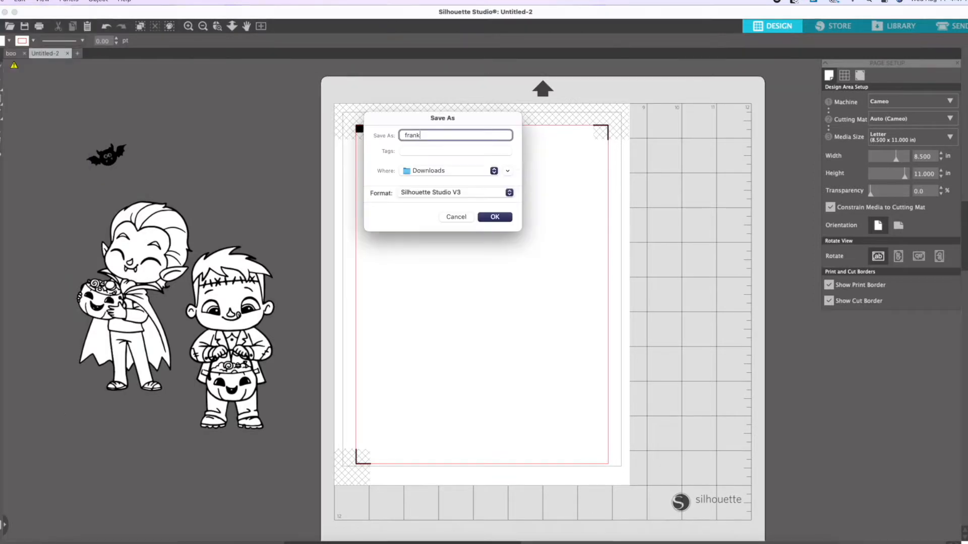
{"action": "type", "text": "ie and dracula shadow box"}
{"action": "key", "text": "Return"}
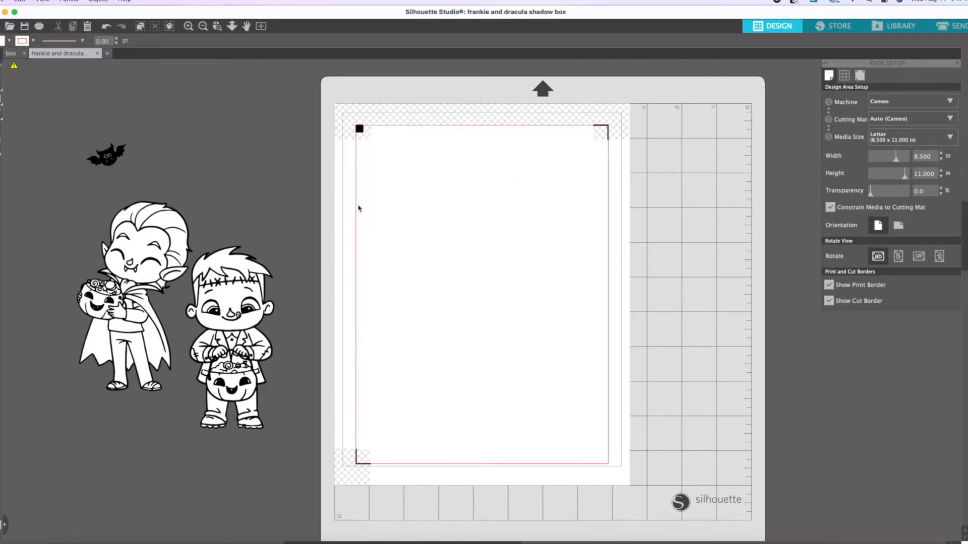
Move Frankenstein, Dracula and the bat onto the page, checking the characters' cut lines.
{"action": "left_click_drag", "start_coordinate": [232, 342], "coordinate": [501, 275]}
{"action": "left_click_drag", "start_coordinate": [131, 302], "coordinate": [596, 292]}
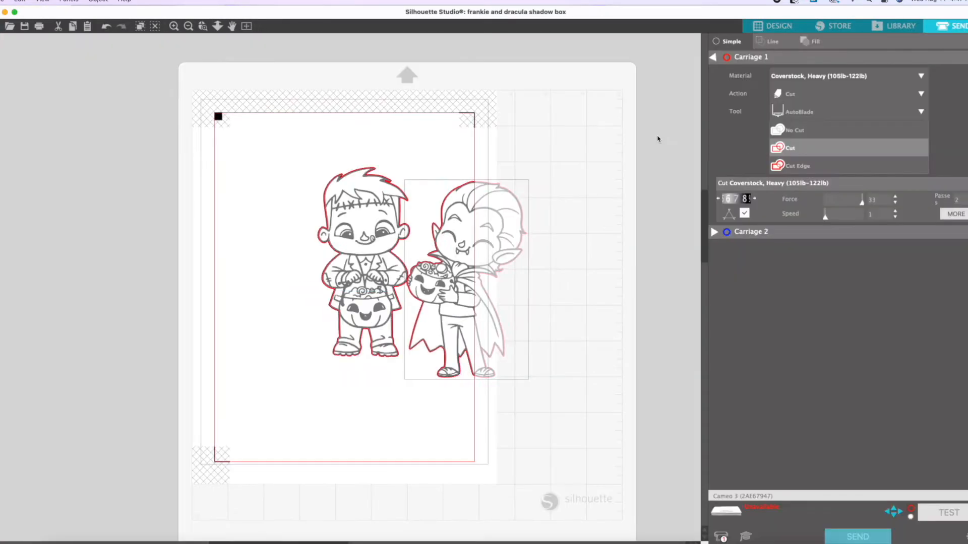
{"action": "left_click", "coordinate": [770, 32]}
{"action": "left_click", "coordinate": [192, 164]}
{"action": "left_click_drag", "start_coordinate": [107, 156], "coordinate": [413, 169]}
Ungroup the bat in the cut preview and move its body below its face.
{"action": "left_click", "coordinate": [951, 27]}
{"action": "left_click", "coordinate": [278, 166]}
{"action": "right_click", "coordinate": [277, 165]}
{"action": "left_click", "coordinate": [303, 193]}
{"action": "left_click", "coordinate": [280, 166]}
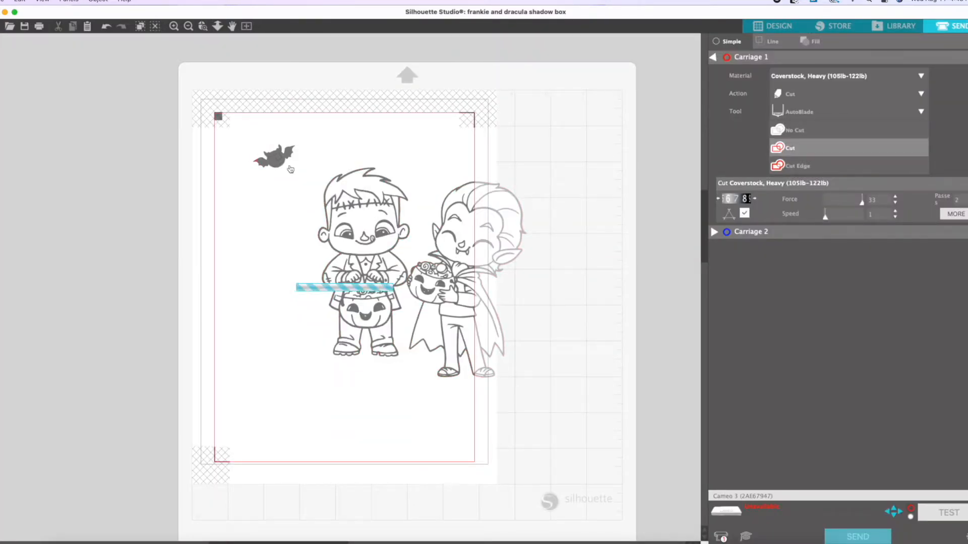
{"action": "left_click_drag", "start_coordinate": [277, 166], "coordinate": [276, 199]}
Set the bat's face pieces to No Cut and move the bat's body back up.
{"action": "left_click", "coordinate": [276, 159]}
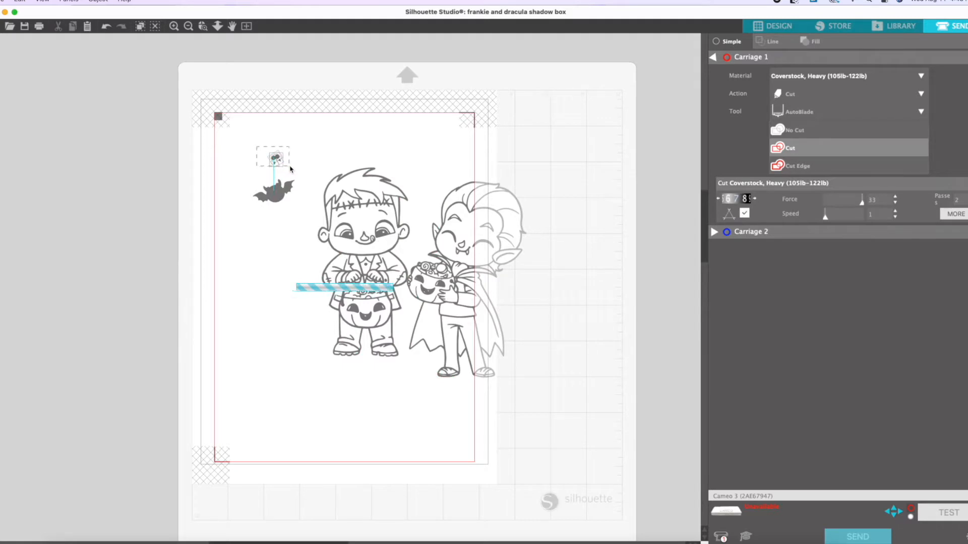
{"action": "left_click", "coordinate": [795, 131]}
{"action": "right_click", "coordinate": [275, 159]}
{"action": "left_click", "coordinate": [286, 163]}
{"action": "left_click_drag", "start_coordinate": [281, 201], "coordinate": [283, 169]}
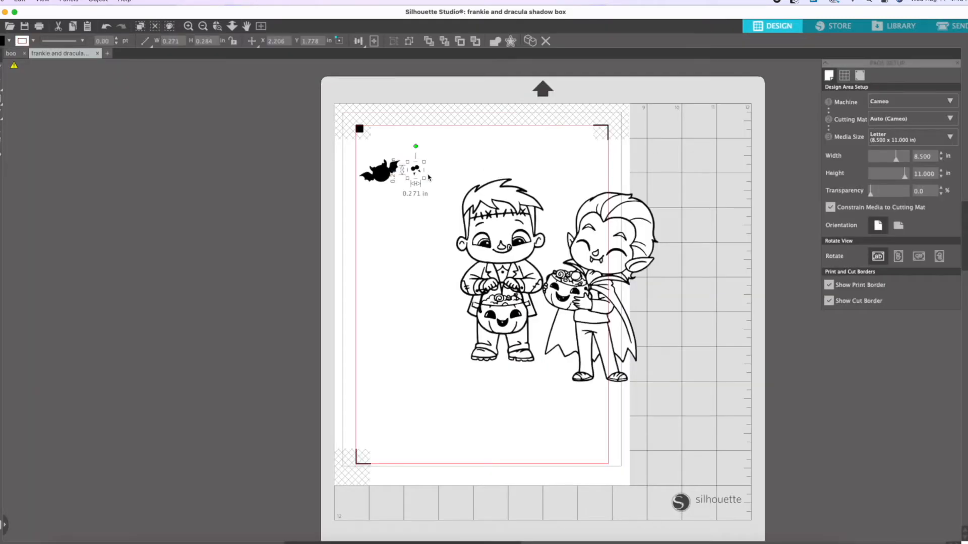
Try a white fill on the bat's separated face and delete the bat.
{"action": "left_click", "coordinate": [417, 168]}
{"action": "right_click", "coordinate": [417, 167]}
{"action": "left_click", "coordinate": [445, 397]}
{"action": "left_click", "coordinate": [966, 95]}
{"action": "left_click", "coordinate": [846, 130]}
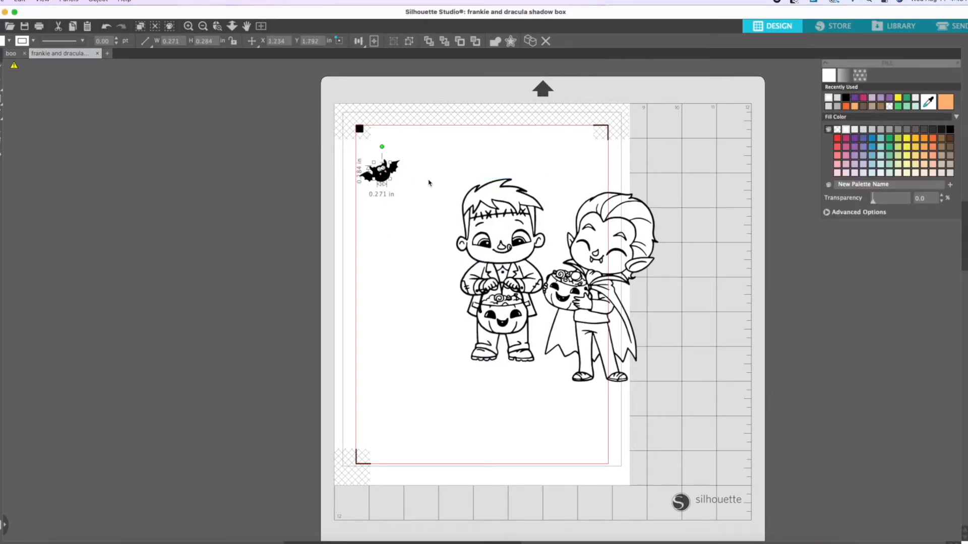
{"action": "key", "text": "Delete"}
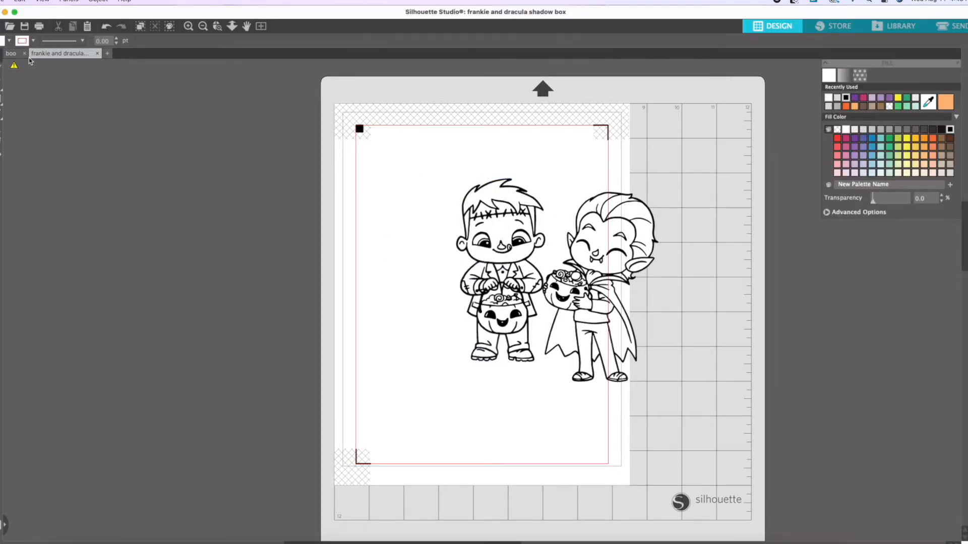
Copy another bat from the boo drawing into the "frankie and dracula shadow box" drawing.
{"action": "left_click", "coordinate": [11, 53]}
{"action": "right_click", "coordinate": [367, 121]}
{"action": "left_click", "coordinate": [380, 165]}
{"action": "left_click", "coordinate": [68, 54]}
{"action": "right_click", "coordinate": [327, 120]}
{"action": "left_click", "coordinate": [348, 171]}
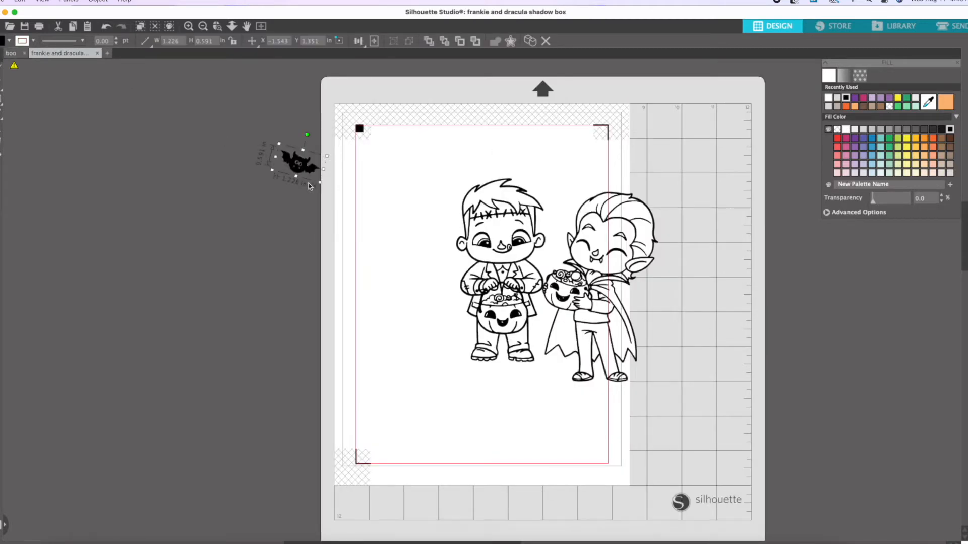
Select a trace area around the pasted bat, raise the threshold and trace its outer edge.
{"action": "left_click", "coordinate": [966, 126]}
{"action": "left_click", "coordinate": [849, 104]}
{"action": "left_click_drag", "start_coordinate": [263, 136], "coordinate": [343, 192]}
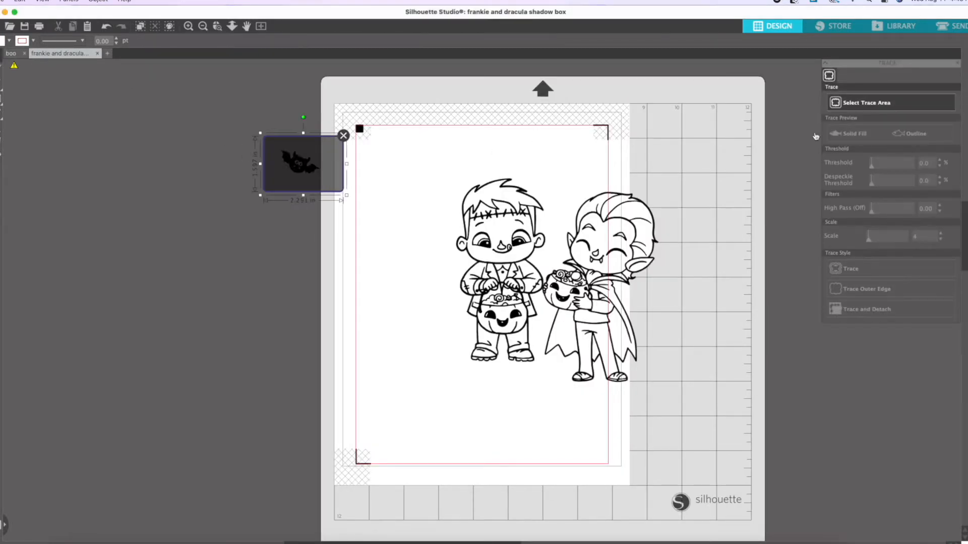
{"action": "left_click_drag", "start_coordinate": [892, 165], "coordinate": [941, 168]}
{"action": "left_click", "coordinate": [878, 290]}
Move the bat onto the page and set its artwork to No Cut.
{"action": "mouse_move", "coordinate": [299, 162]}
{"action": "left_mouse_down"}
{"action": "mouse_move", "coordinate": [285, 184]}
{"action": "mouse_move", "coordinate": [427, 192]}
{"action": "left_mouse_up"}
{"action": "left_click", "coordinate": [947, 25]}
{"action": "left_click", "coordinate": [803, 131]}
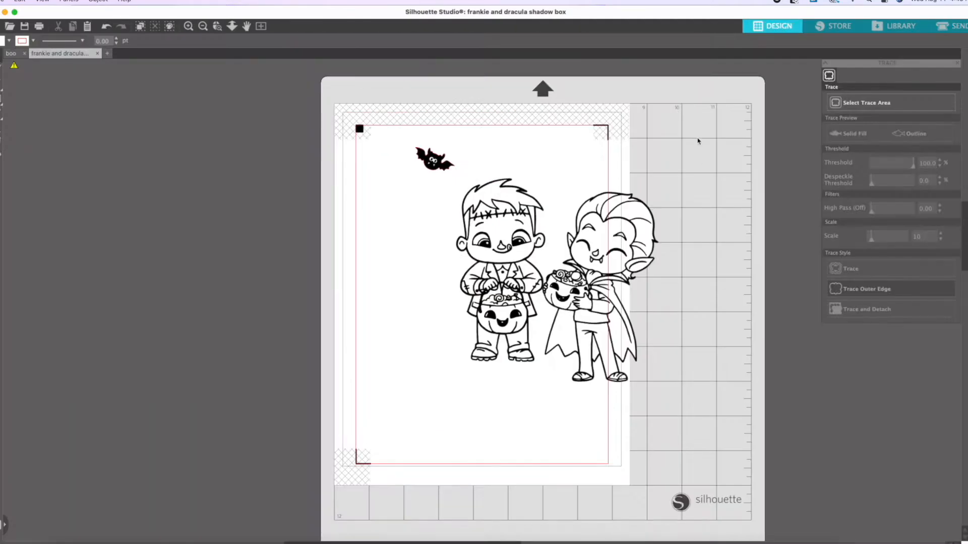
Center and group the bat with its traced outline and place them in the page's upper left corner.
{"action": "left_click", "coordinate": [434, 159]}
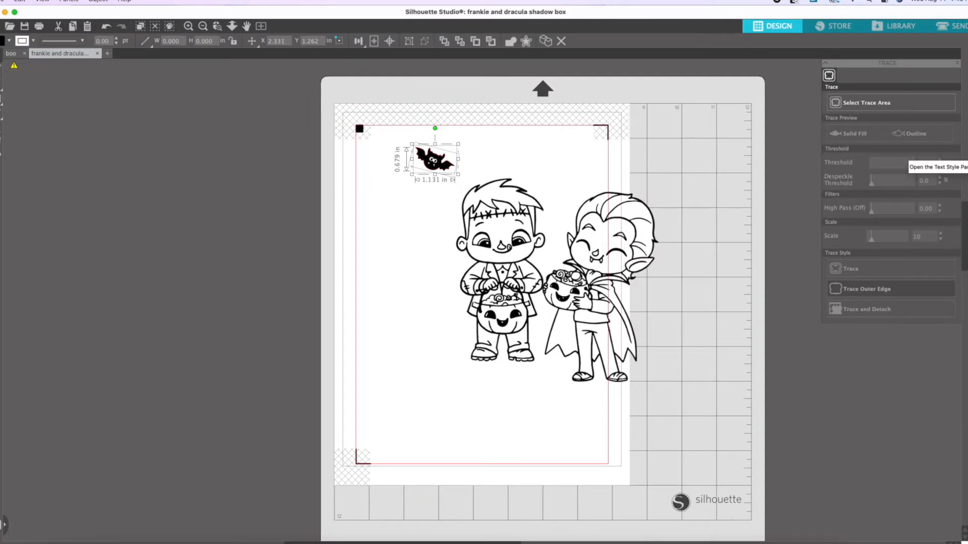
{"action": "left_click", "coordinate": [965, 174]}
{"action": "left_click", "coordinate": [919, 103]}
{"action": "right_click", "coordinate": [436, 153]}
{"action": "left_click", "coordinate": [455, 323]}
{"action": "left_click_drag", "start_coordinate": [431, 164], "coordinate": [390, 151]}
Replicate the bat into a row of six across the top of the page.
{"action": "left_click", "coordinate": [965, 113]}
{"action": "left_click", "coordinate": [844, 76]}
{"action": "left_click", "coordinate": [965, 190]}
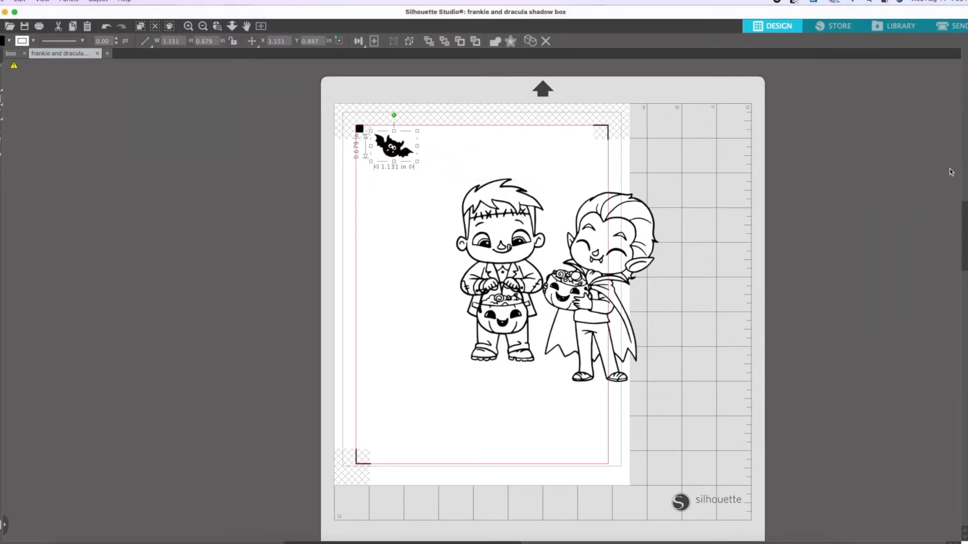
{"action": "left_click", "coordinate": [915, 106]}
{"action": "left_click", "coordinate": [916, 110]}
{"action": "left_click", "coordinate": [597, 177]}
{"action": "left_click_drag", "start_coordinate": [591, 148], "coordinate": [586, 147]}
{"action": "left_click", "coordinate": [655, 182]}
Place Frankenstein and Dracula side by side below the row of bats.
{"action": "left_click_drag", "start_coordinate": [504, 262], "coordinate": [407, 251]}
{"action": "left_click", "coordinate": [487, 222]}
{"action": "left_click_drag", "start_coordinate": [619, 255], "coordinate": [538, 234]}
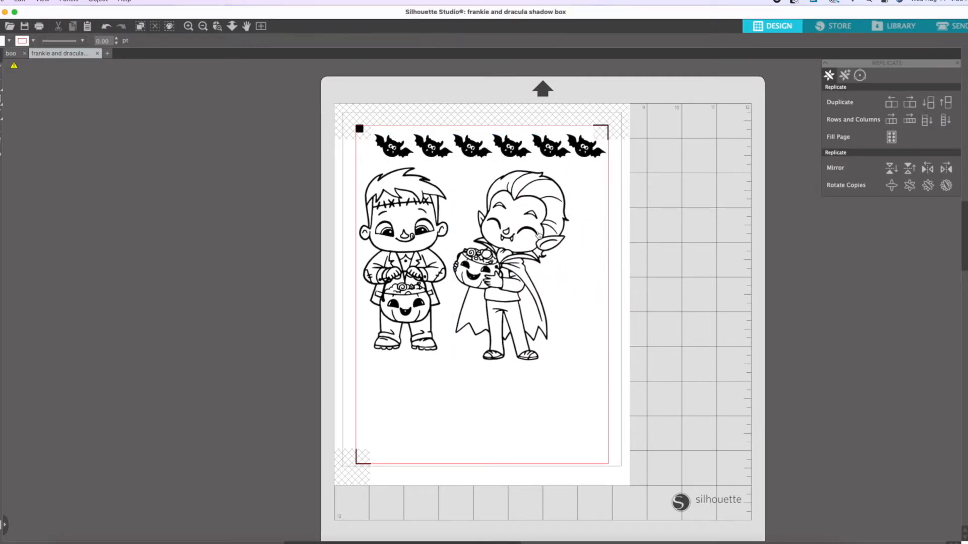
Make a quarter-turn copy of Dracula along the page's lower edge and move Frankenstein off the page.
{"action": "left_click", "coordinate": [891, 189]}
{"action": "left_click_drag", "start_coordinate": [551, 268], "coordinate": [549, 407]}
{"action": "left_click_drag", "start_coordinate": [514, 304], "coordinate": [553, 301]}
{"action": "left_click_drag", "start_coordinate": [499, 403], "coordinate": [478, 407]}
{"action": "left_click_drag", "start_coordinate": [407, 262], "coordinate": [205, 252]}
{"action": "left_click_drag", "start_coordinate": [422, 364], "coordinate": [419, 366]}
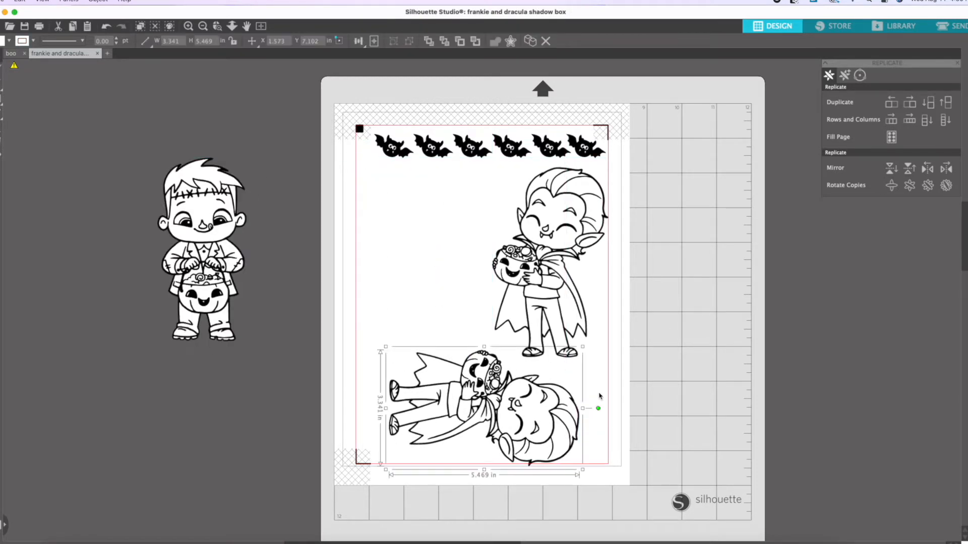
Make an upside-down copy of Dracula, delete the sideways one and fit the copy beside the upright Dracula.
{"action": "left_click", "coordinate": [897, 186]}
{"action": "key", "text": "Delete"}
{"action": "left_click_drag", "start_coordinate": [501, 421], "coordinate": [430, 294]}
{"action": "left_click_drag", "start_coordinate": [550, 282], "coordinate": [521, 273]}
{"action": "left_click", "coordinate": [667, 271]}
Make a quarter-turn copy of Frankenstein for the page's lower edge and keep the upright one off the page.
{"action": "left_click_drag", "start_coordinate": [242, 266], "coordinate": [507, 400]}
{"action": "scroll", "coordinate": [714, 330], "scroll_direction": "down", "scroll_amount": 1}
{"action": "left_click", "coordinate": [715, 330]}
{"action": "left_click", "coordinate": [891, 186]}
Rearrange the bats into two rows of three at the page's upper left and move the upright Dracula up beside them.
{"action": "left_click_drag", "start_coordinate": [538, 124], "coordinate": [383, 159]}
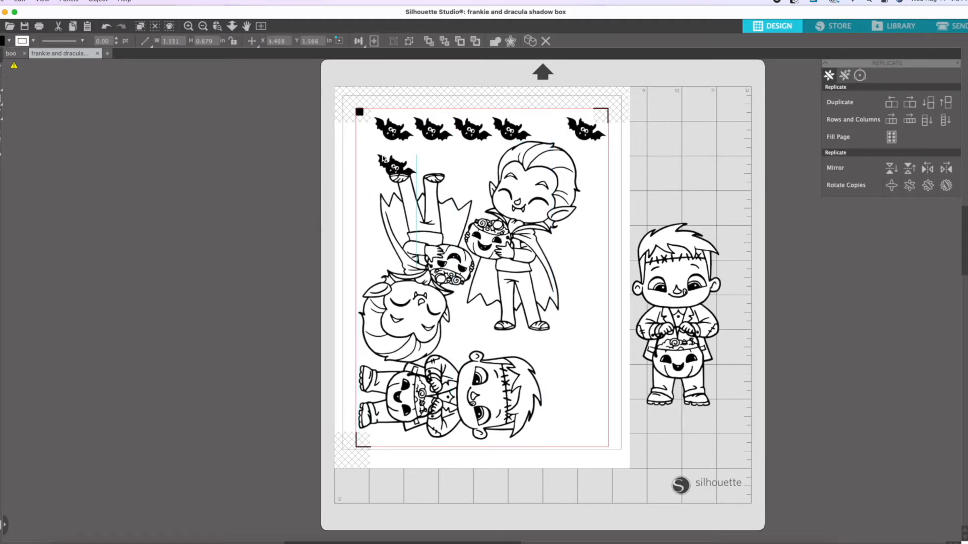
{"action": "left_click_drag", "start_coordinate": [585, 130], "coordinate": [457, 165]}
{"action": "left_click_drag", "start_coordinate": [512, 130], "coordinate": [468, 153]}
{"action": "left_click_drag", "start_coordinate": [522, 184], "coordinate": [532, 149]}
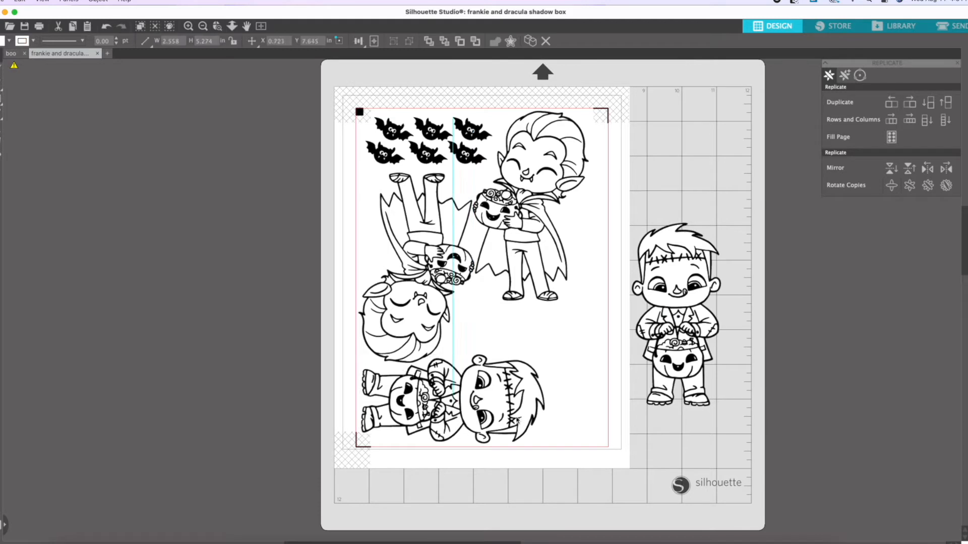
Move the upright Frankenstein into the page's lower right corner and tilt the upright Dracula clockwise in the upper right area.
{"action": "left_click_drag", "start_coordinate": [703, 330], "coordinate": [607, 364]}
{"action": "left_click", "coordinate": [691, 326]}
{"action": "left_click", "coordinate": [549, 151]}
{"action": "left_click_drag", "start_coordinate": [530, 92], "coordinate": [579, 104]}
{"action": "left_click", "coordinate": [699, 208]}
Set the height of both Dracula figures to 5.25 in.
{"action": "left_click_drag", "start_coordinate": [460, 251], "coordinate": [459, 256]}
{"action": "left_click", "coordinate": [460, 256]}
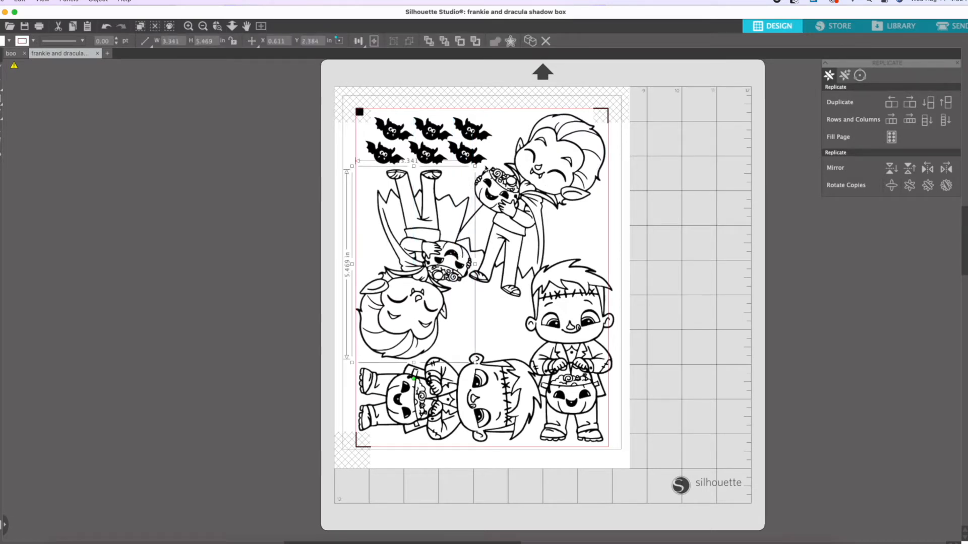
{"action": "key", "text": "Return"}
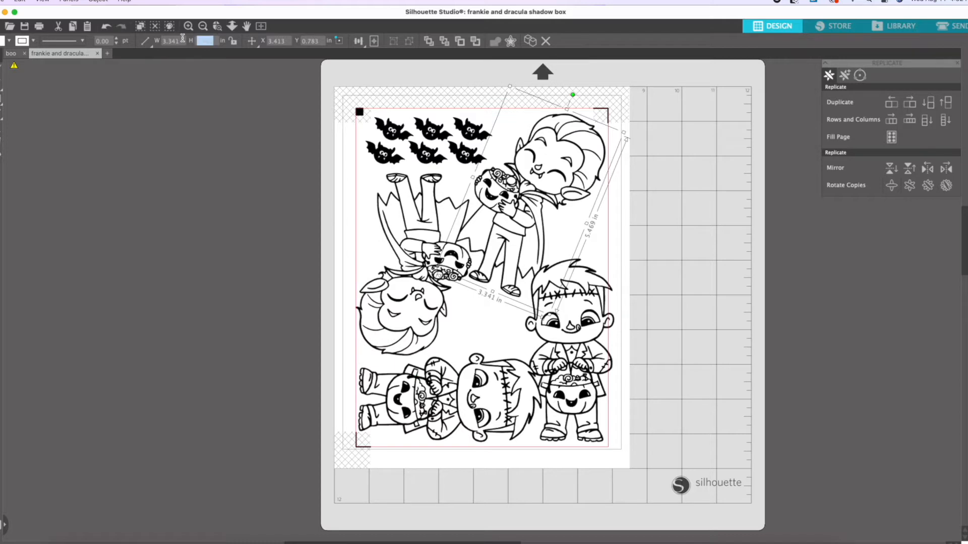
{"action": "type", "text": "5.25"}
{"action": "key", "text": "Return"}
{"action": "left_click", "coordinate": [698, 177]}
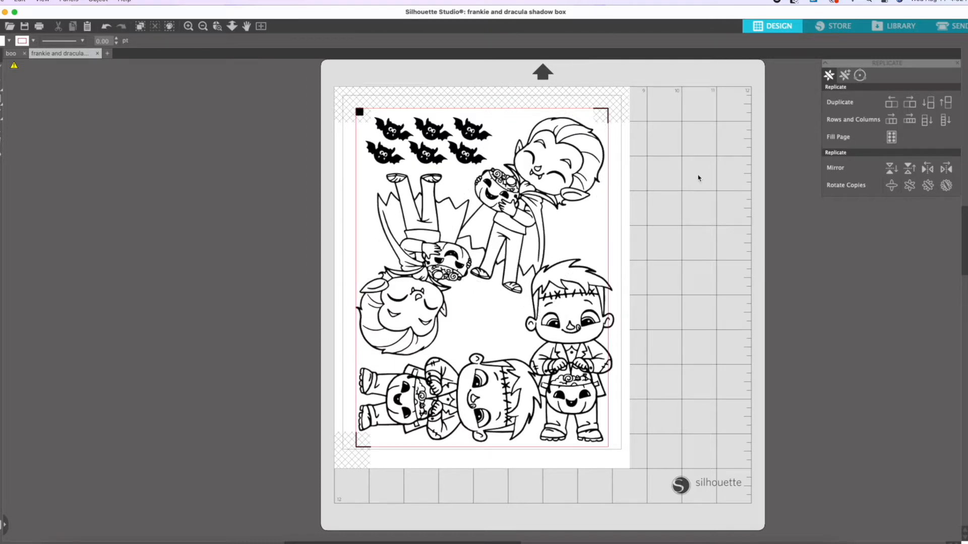
Rotate the upside-down Dracula slightly counterclockwise between the bats and the sideways Frankenstein.
{"action": "left_click", "coordinate": [443, 201]}
{"action": "left_click_drag", "start_coordinate": [414, 375], "coordinate": [429, 375]}
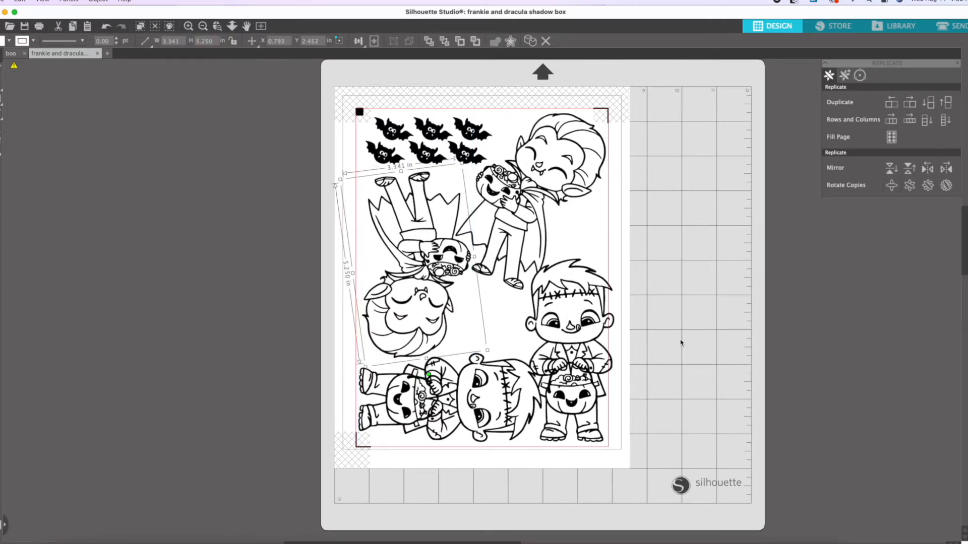
{"action": "left_click", "coordinate": [678, 346]}
Shorten the upright and the sideways Frankenstein to a height of 5.2 in.
{"action": "left_click", "coordinate": [614, 287]}
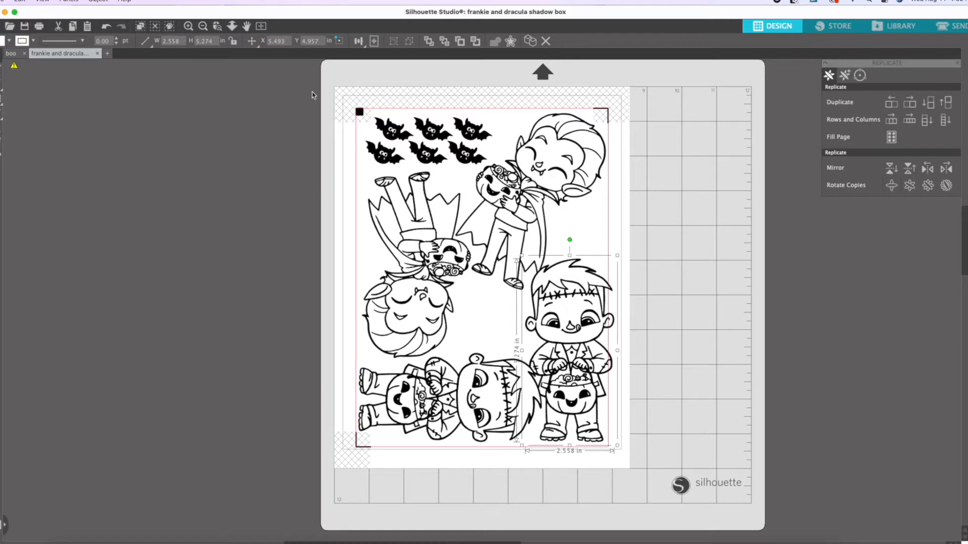
{"action": "key", "text": "Return"}
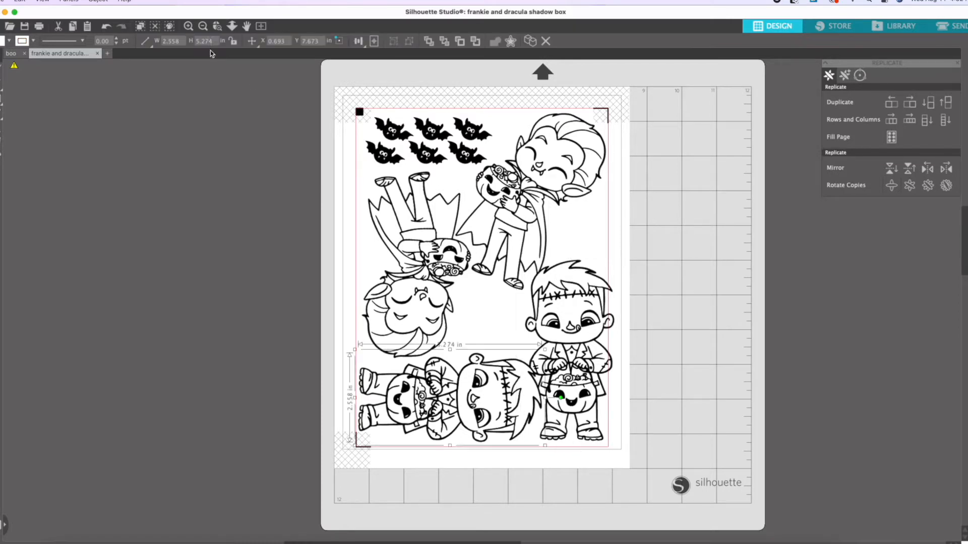
{"action": "left_click", "coordinate": [690, 210]}
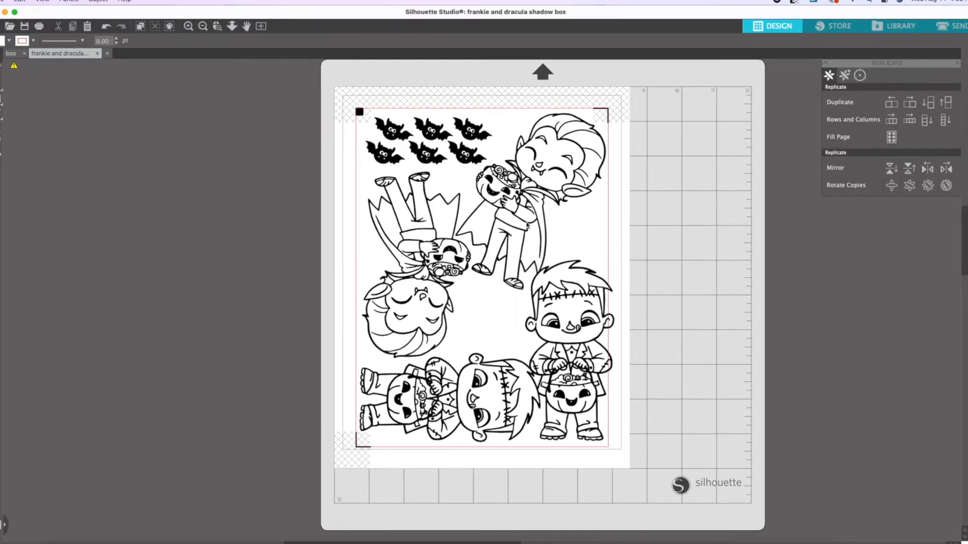
Shift the upside-down Dracula slightly up and left and nudge the sideways Frankenstein upward from the page's lower edge.
{"action": "left_click", "coordinate": [413, 226]}
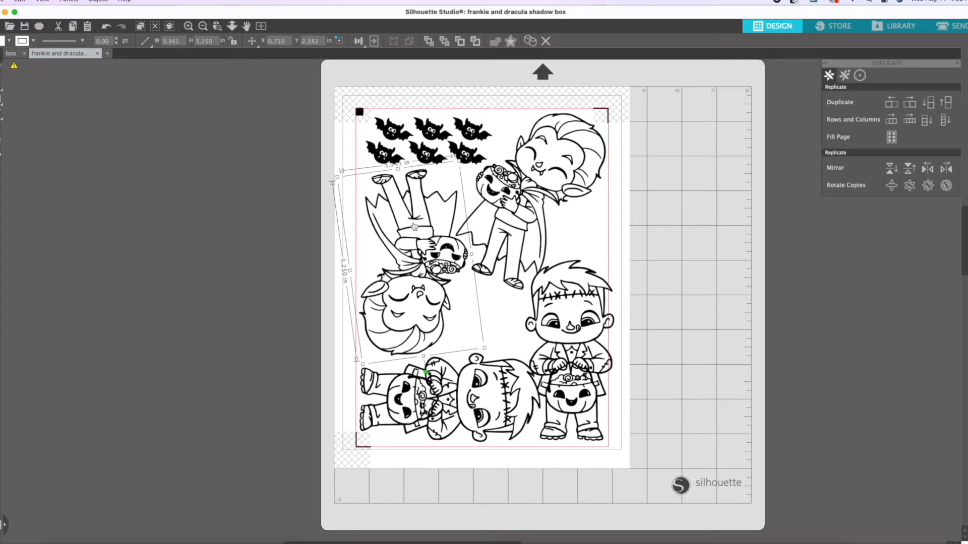
{"action": "left_click", "coordinate": [678, 251]}
{"action": "left_click", "coordinate": [486, 373]}
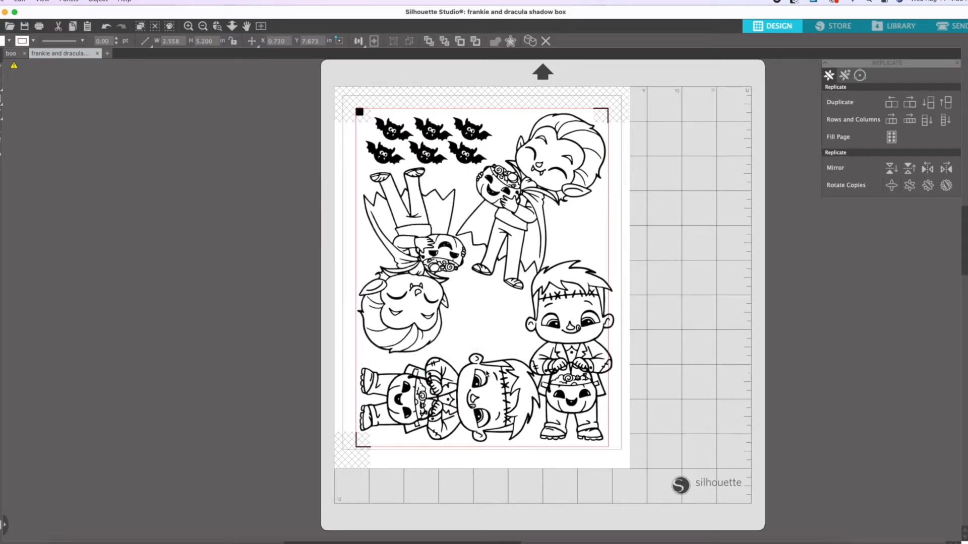
{"action": "key", "text": "Up"}
{"action": "key", "text": "Up"}
{"action": "key", "text": "Up"}
{"action": "key", "text": "Up"}
{"action": "key", "text": "Up"}
{"action": "key", "text": "Up"}
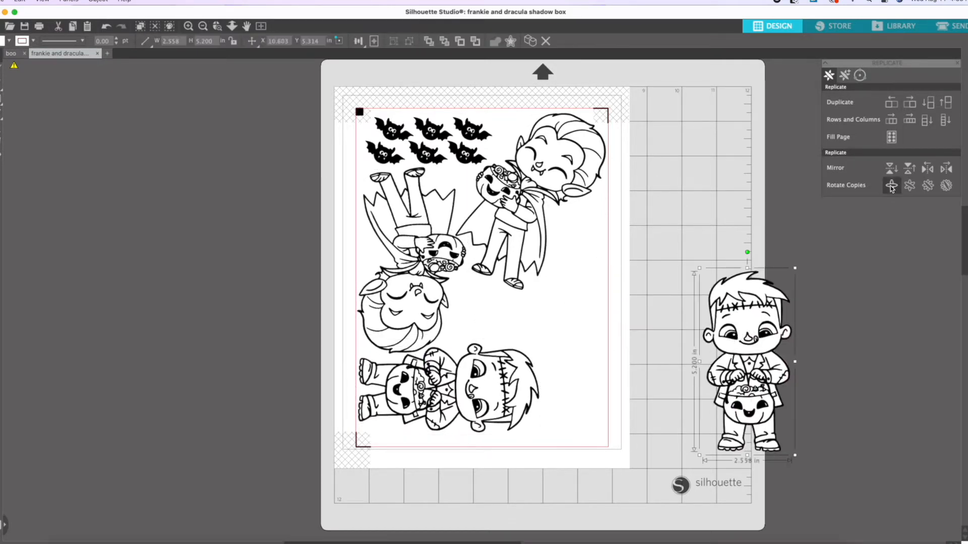
Make rotated copies of the sideways Frankenstein, move two sideways ones off the page and place a tilted upside-down one at the page's lower left.
{"action": "left_click", "coordinate": [891, 186]}
{"action": "left_click_drag", "start_coordinate": [767, 425], "coordinate": [603, 360]}
{"action": "left_click_drag", "start_coordinate": [583, 396], "coordinate": [681, 240]}
{"action": "left_click", "coordinate": [528, 399]}
{"action": "left_click", "coordinate": [563, 353]}
{"action": "left_click_drag", "start_coordinate": [636, 295], "coordinate": [791, 203]}
{"action": "left_click_drag", "start_coordinate": [751, 298], "coordinate": [568, 288]}
{"action": "left_click_drag", "start_coordinate": [523, 421], "coordinate": [391, 484]}
{"action": "left_click", "coordinate": [484, 419]}
{"action": "mouse_move", "coordinate": [484, 418]}
{"action": "left_mouse_down"}
{"action": "mouse_move", "coordinate": [499, 391]}
{"action": "mouse_move", "coordinate": [486, 414]}
{"action": "left_mouse_up"}
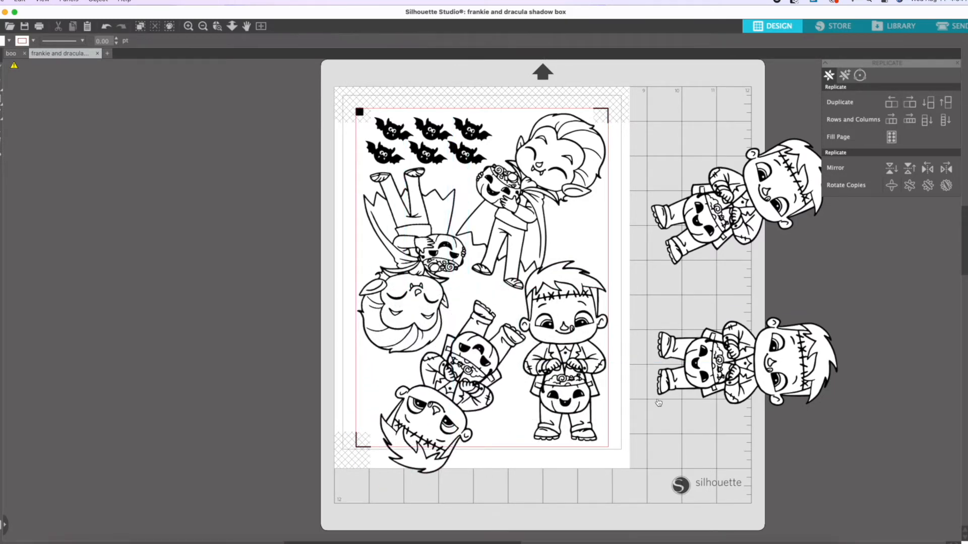
Move the six bats off the page and shift the upside-down Dracula and Frankenstein up inside the page's cut border.
{"action": "left_click_drag", "start_coordinate": [385, 134], "coordinate": [141, 144]}
{"action": "left_click_drag", "start_coordinate": [429, 244], "coordinate": [433, 189]}
{"action": "left_click", "coordinate": [648, 217]}
{"action": "left_click_drag", "start_coordinate": [456, 373], "coordinate": [440, 338]}
{"action": "left_click", "coordinate": [640, 236]}
Open the page setup and check its registration mark and design area settings.
{"action": "left_click", "coordinate": [966, 68]}
{"action": "left_click", "coordinate": [860, 76]}
{"action": "left_click", "coordinate": [829, 77]}
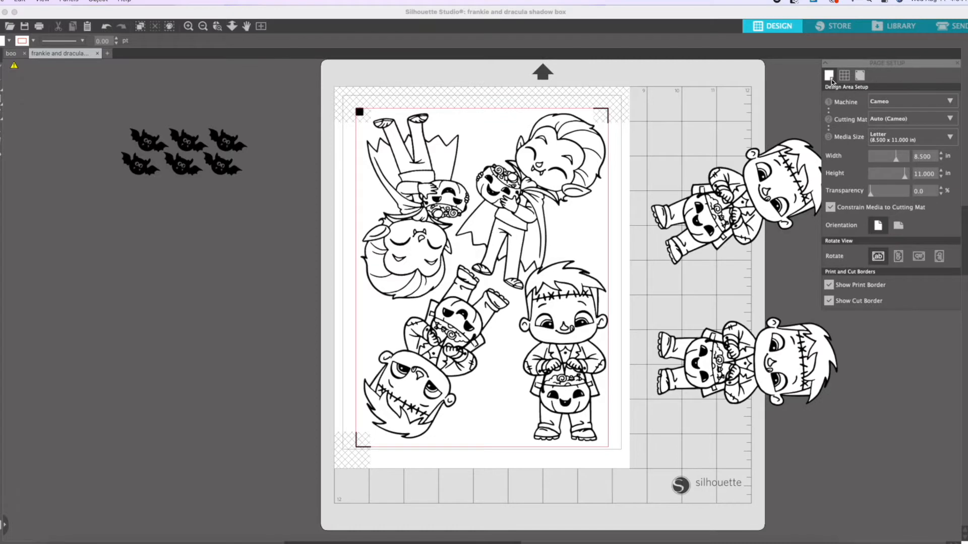
Nudge the tilted upright Dracula up and left and the upright Frankenstein slightly down to separate them.
{"action": "left_click_drag", "start_coordinate": [543, 207], "coordinate": [538, 205]}
{"action": "left_click", "coordinate": [650, 252]}
{"action": "left_click_drag", "start_coordinate": [566, 348], "coordinate": [565, 352]}
{"action": "left_click", "coordinate": [666, 295]}
Place the six bats in pairs between the Draculas, above the upright Frankenstein and between the two Frankensteins.
{"action": "left_click_drag", "start_coordinate": [229, 142], "coordinate": [489, 127]}
{"action": "left_click", "coordinate": [244, 141]}
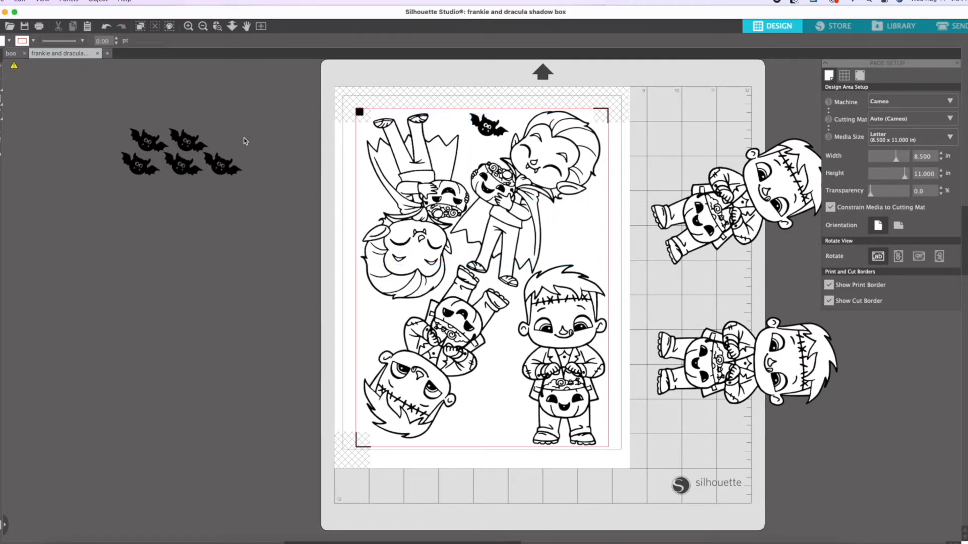
{"action": "left_click_drag", "start_coordinate": [224, 163], "coordinate": [483, 148]}
{"action": "left_click", "coordinate": [267, 146]}
{"action": "left_click_drag", "start_coordinate": [188, 141], "coordinate": [580, 222]}
{"action": "left_click_drag", "start_coordinate": [181, 165], "coordinate": [570, 244]}
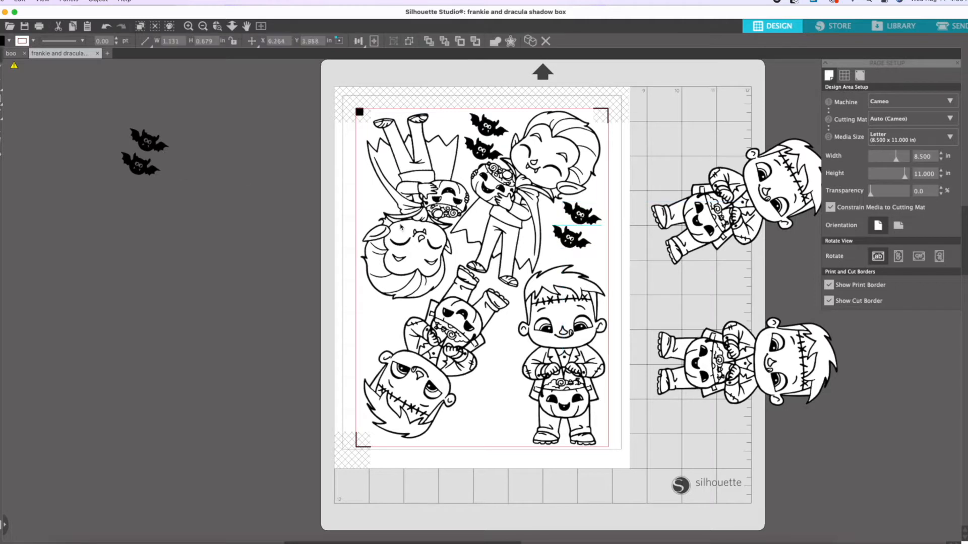
{"action": "left_click_drag", "start_coordinate": [139, 165], "coordinate": [483, 384]}
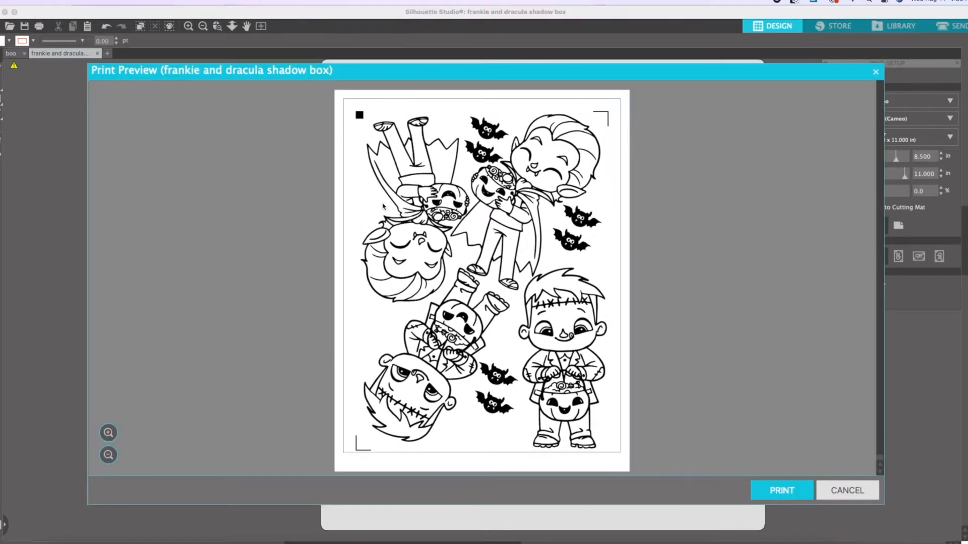
{"action": "left_click", "coordinate": [857, 488]}
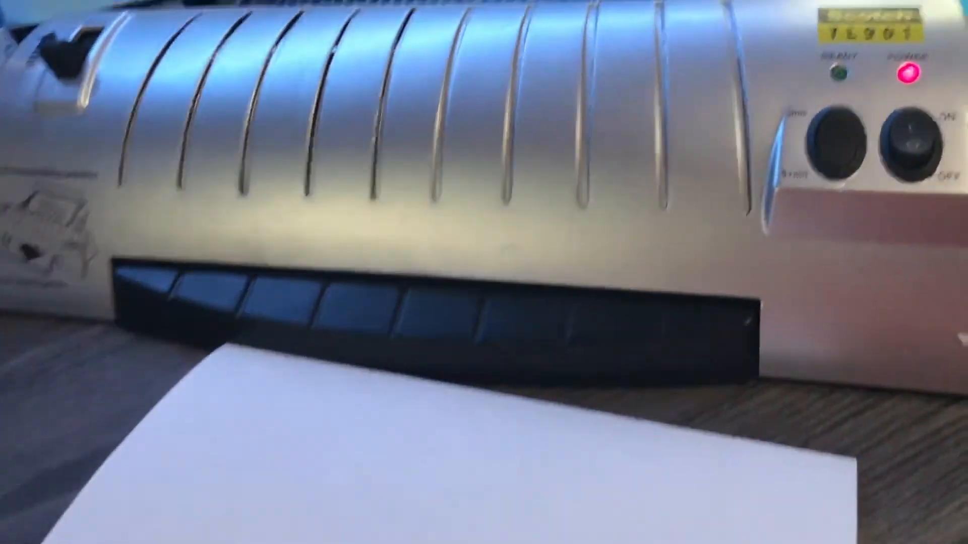